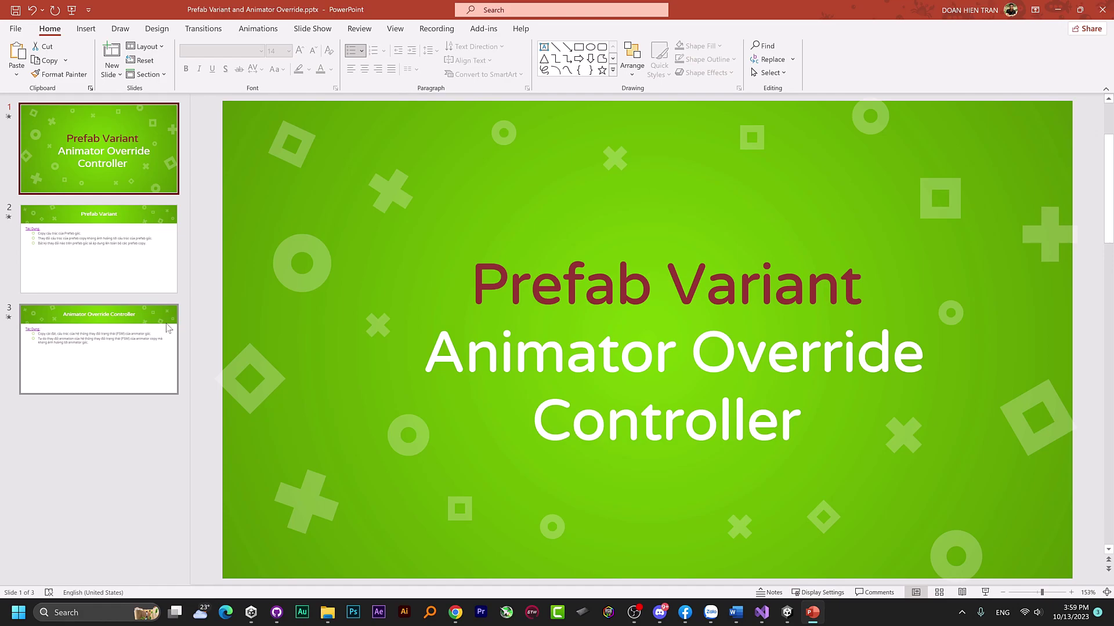
- Show slide 2, 'Prefab Variant', in the PowerPoint deck
click(148, 225)
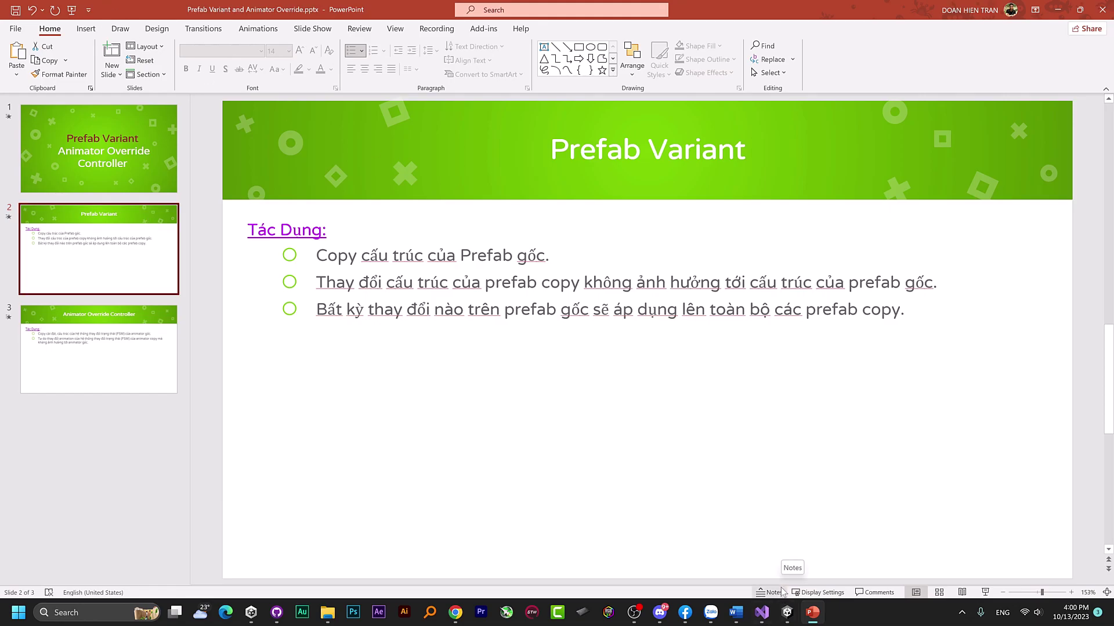
- Switch to the Infinity-Sky Unity project and bring up the context menu for Enemy_Moving_Base
mouse_move(787, 610)
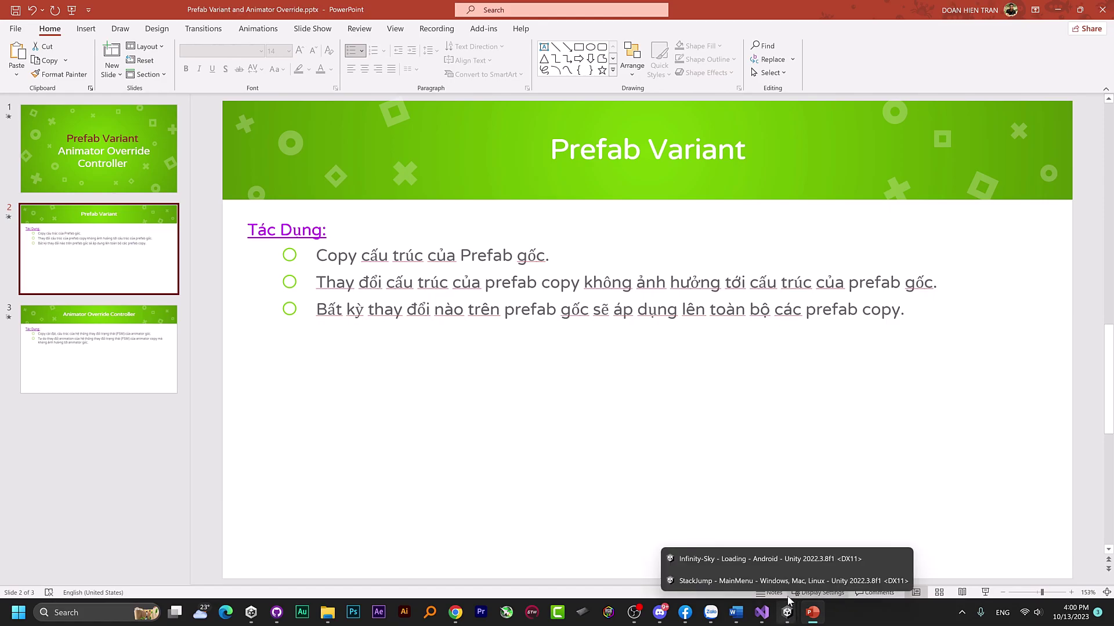
click(791, 566)
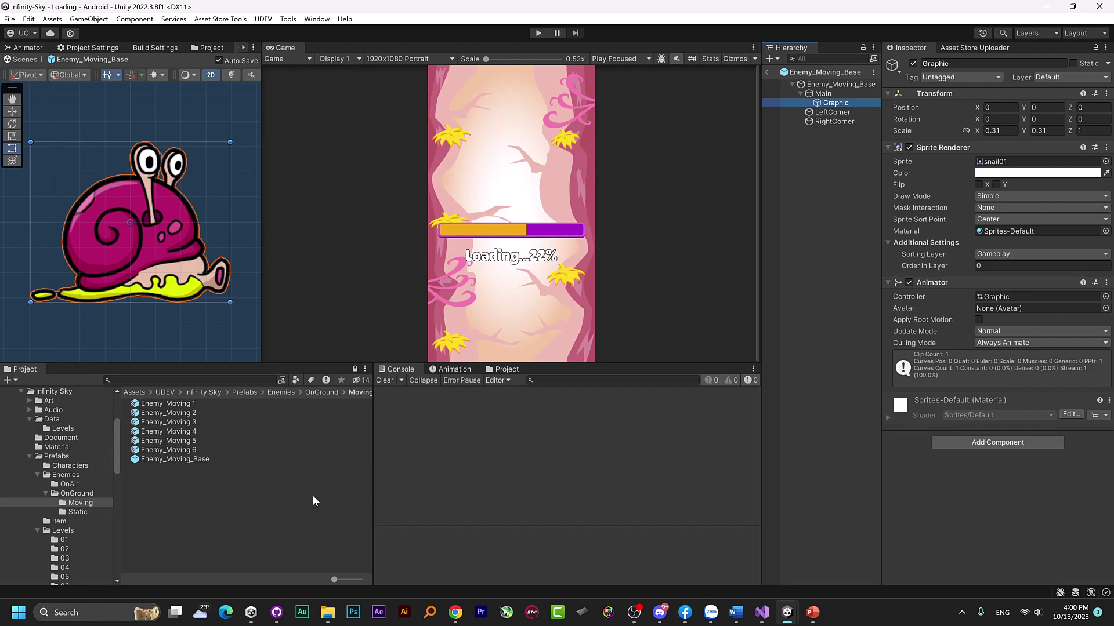
click(180, 458)
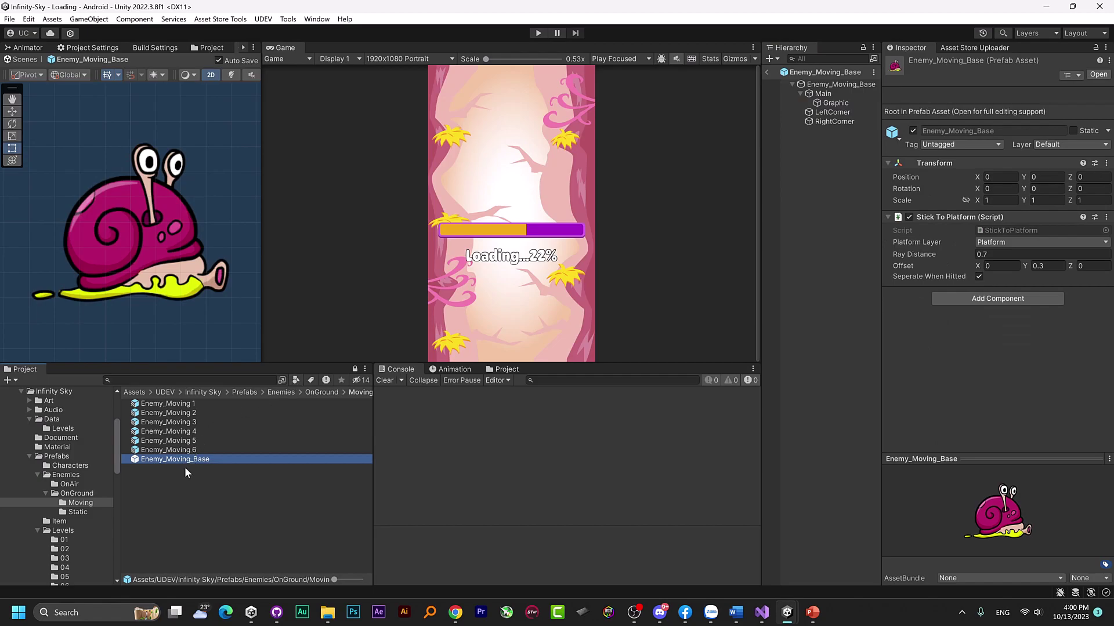
right_click(198, 461)
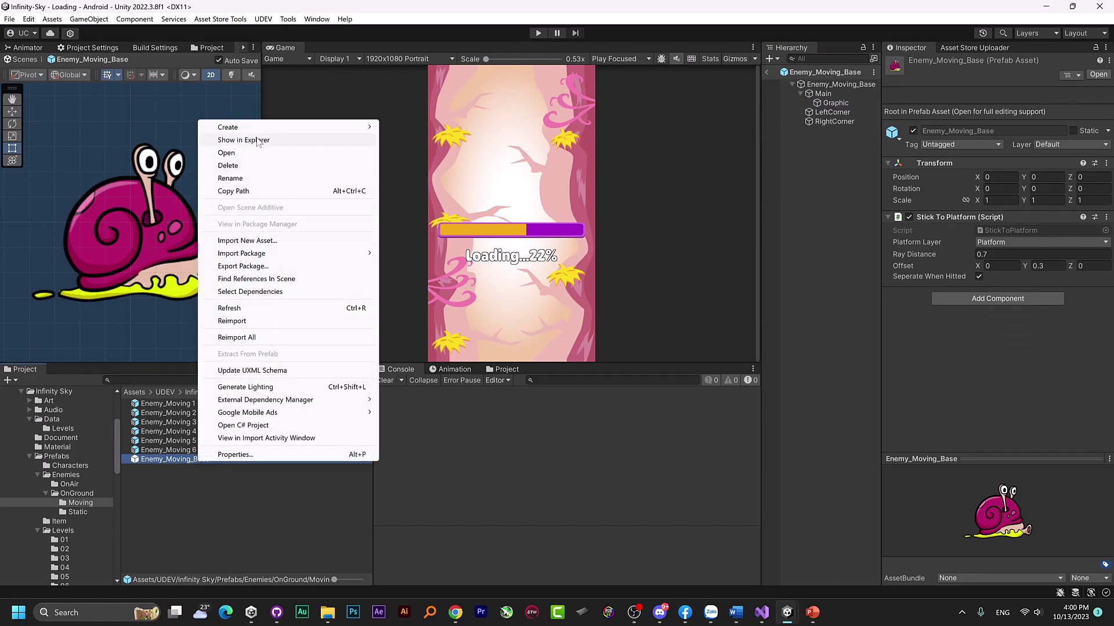
mouse_move(274, 131)
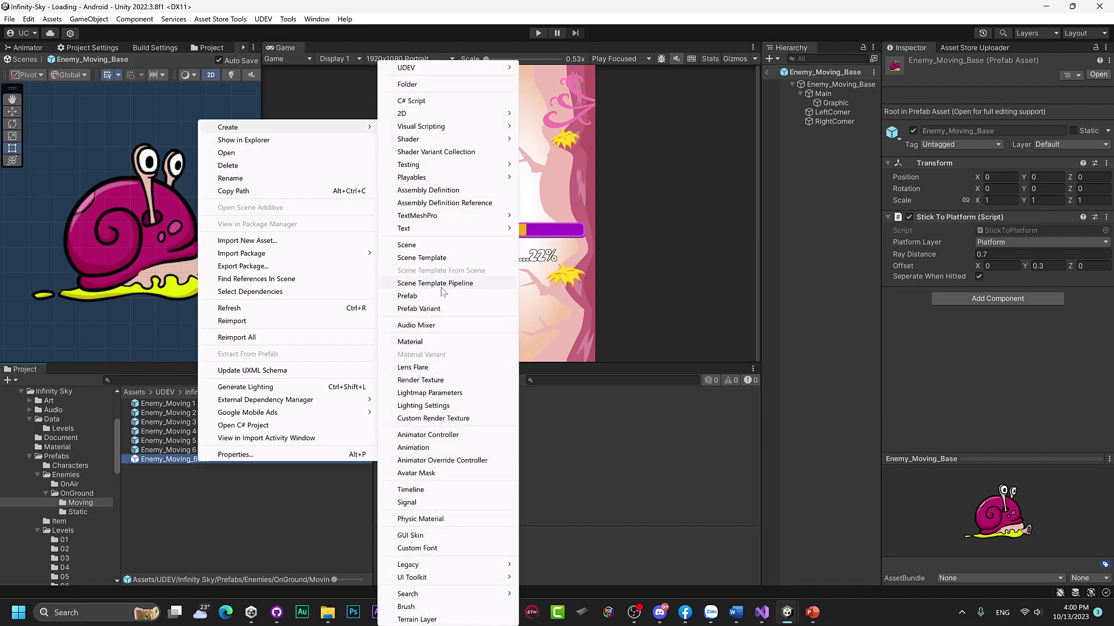
- Create a Prefab Variant of Enemy_Moving_Base with its default name and open it
click(433, 312)
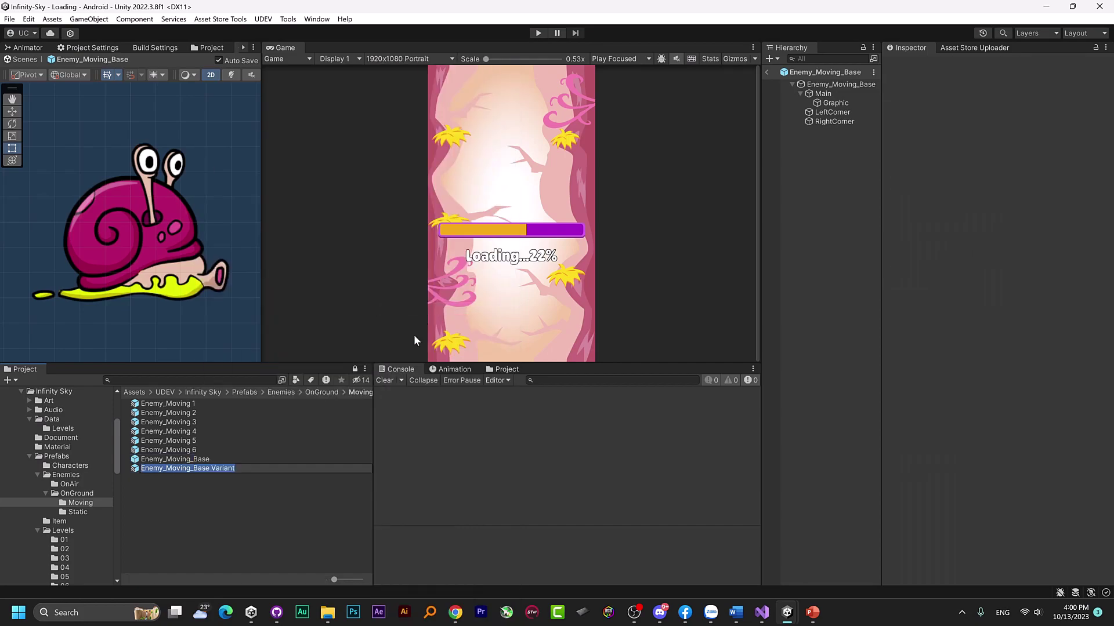
key(Return)
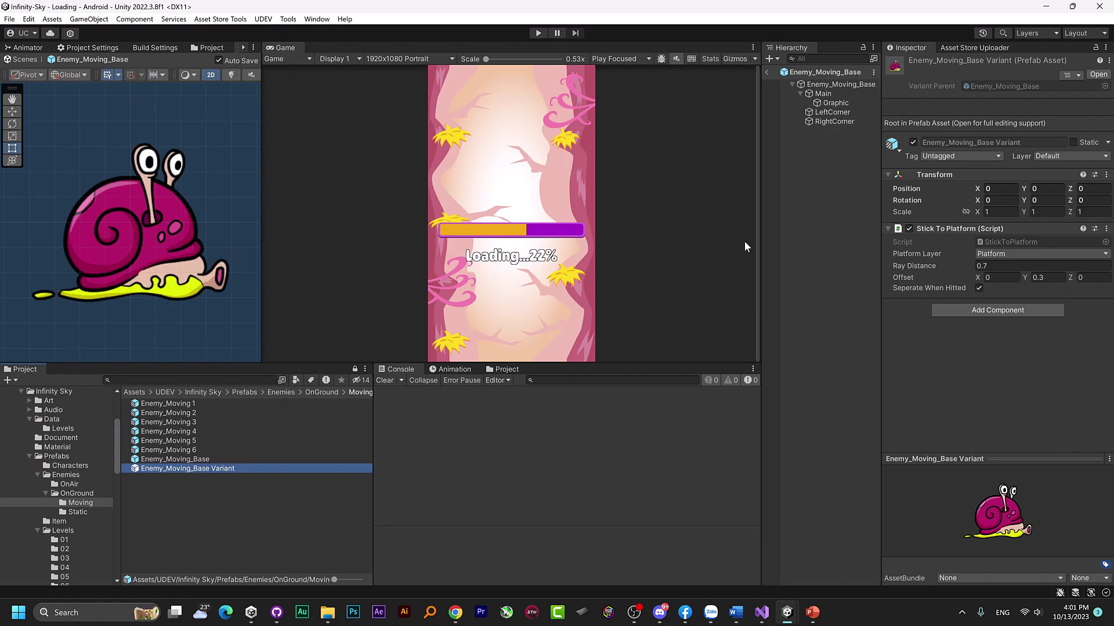
double_click(224, 468)
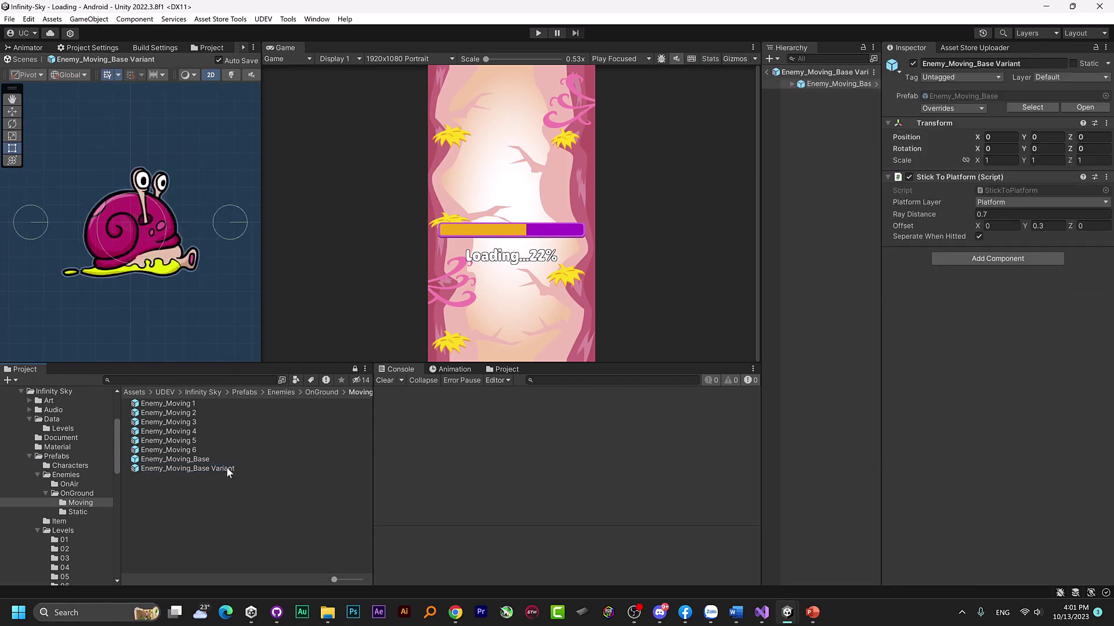
- Expand the variant's root and select both LeftCorner and RightCorner
click(793, 84)
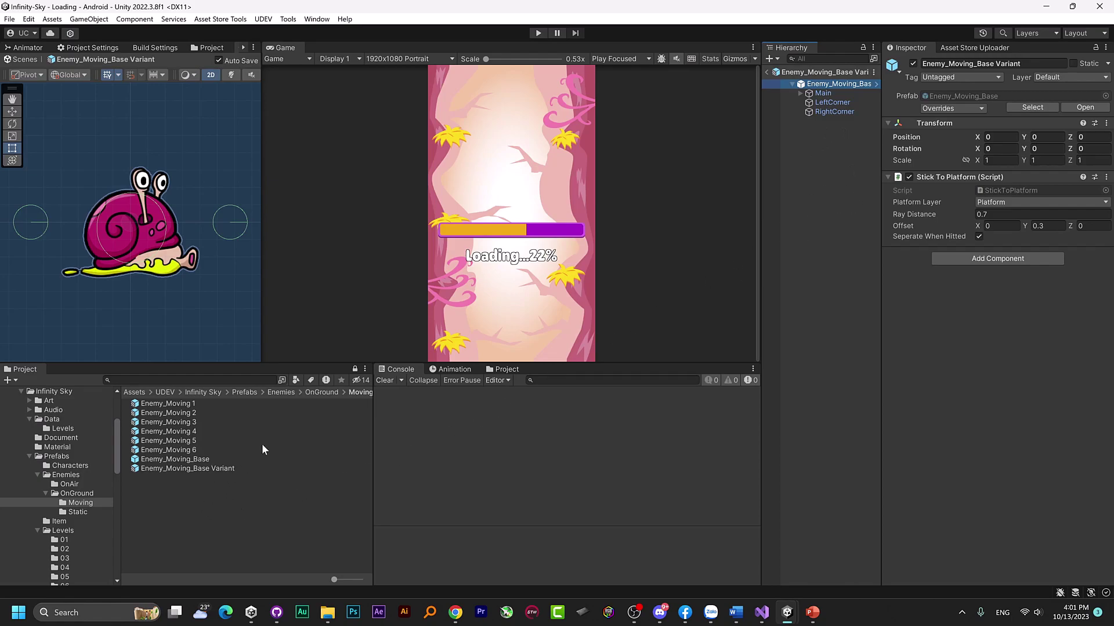
click(837, 103)
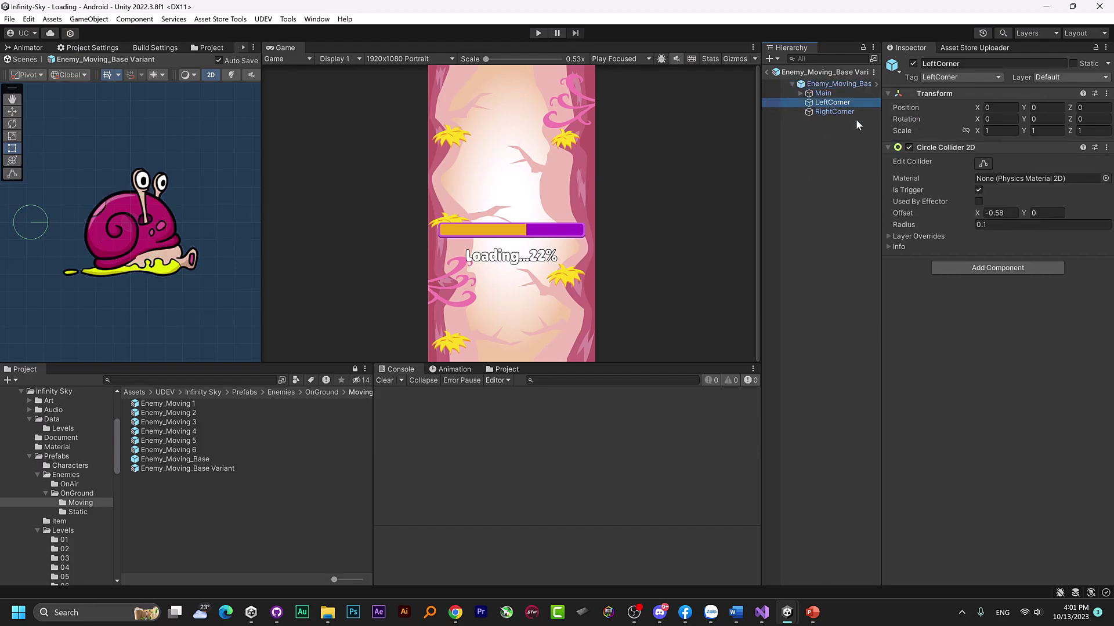
click(859, 116)
click(861, 113)
drag(861, 112, 865, 109)
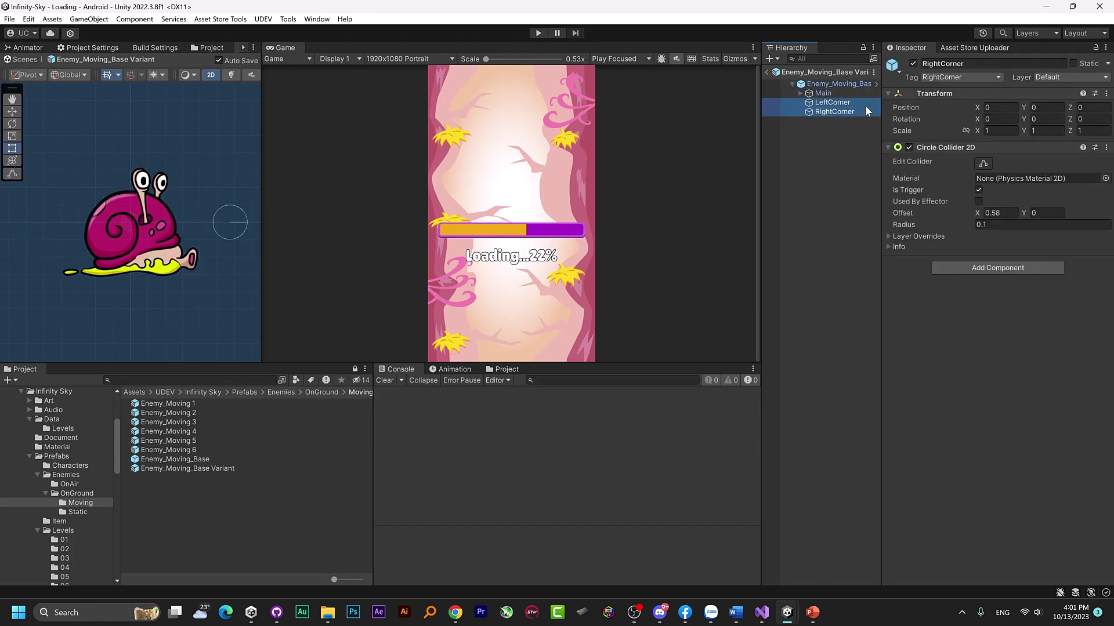
- Replace the variant's corner objects with an empty GameObject, then open Enemy_Moving_Base
key(Delete)
right_click(843, 134)
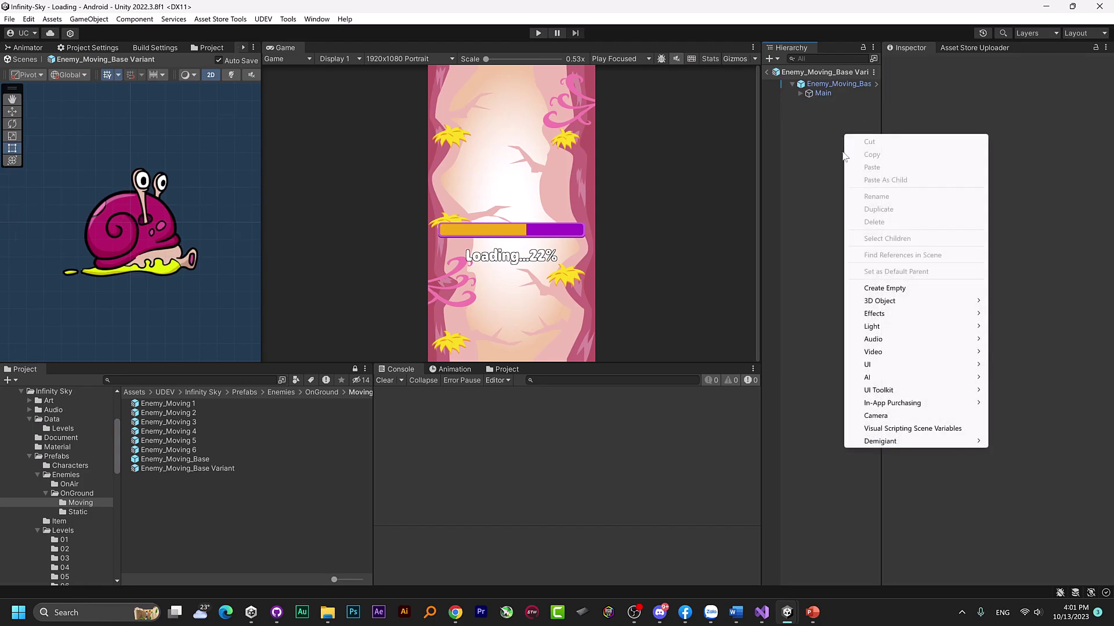
click(905, 289)
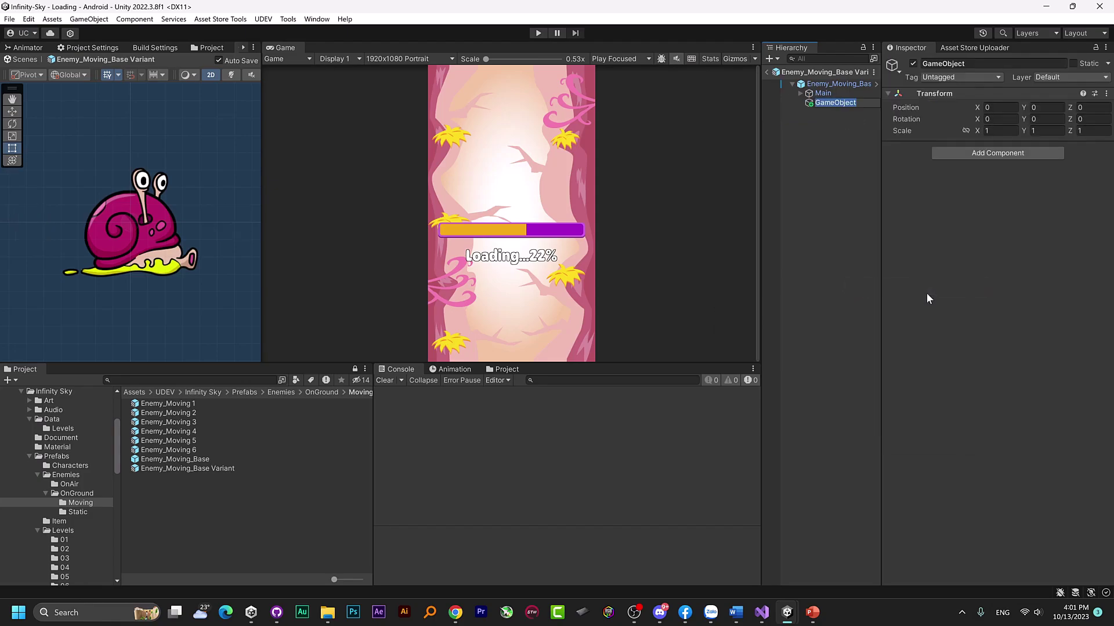
click(778, 246)
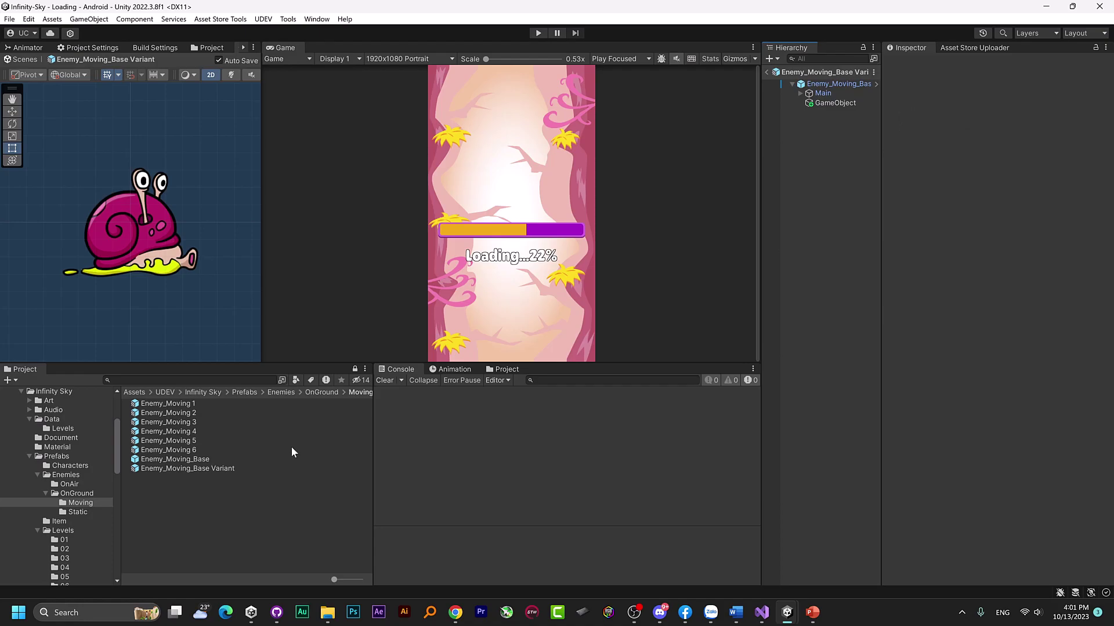
double_click(189, 460)
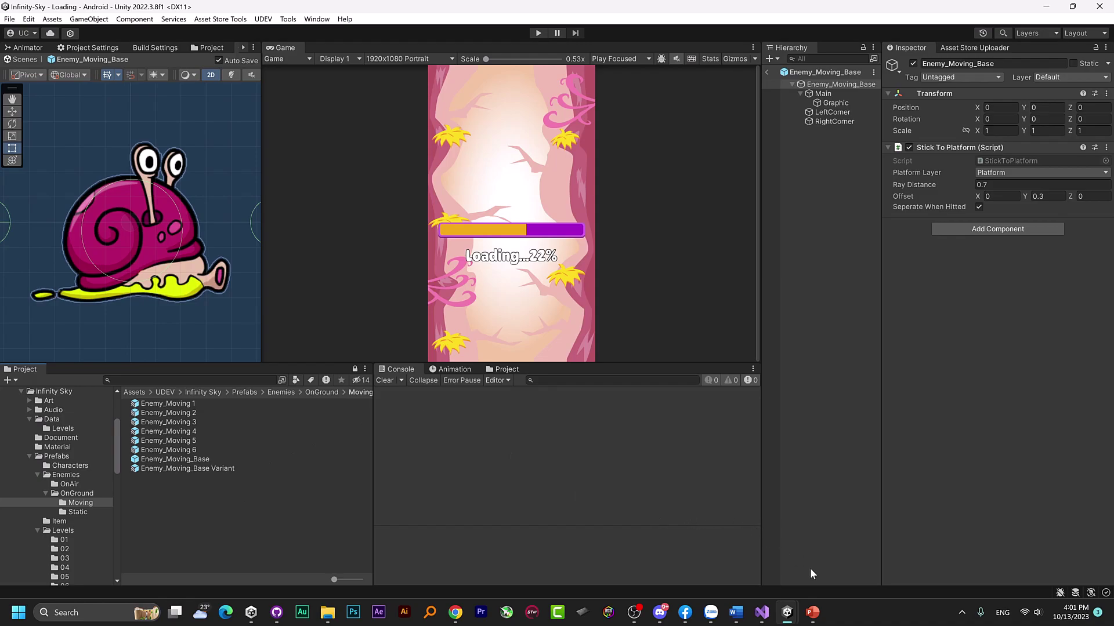
click(812, 612)
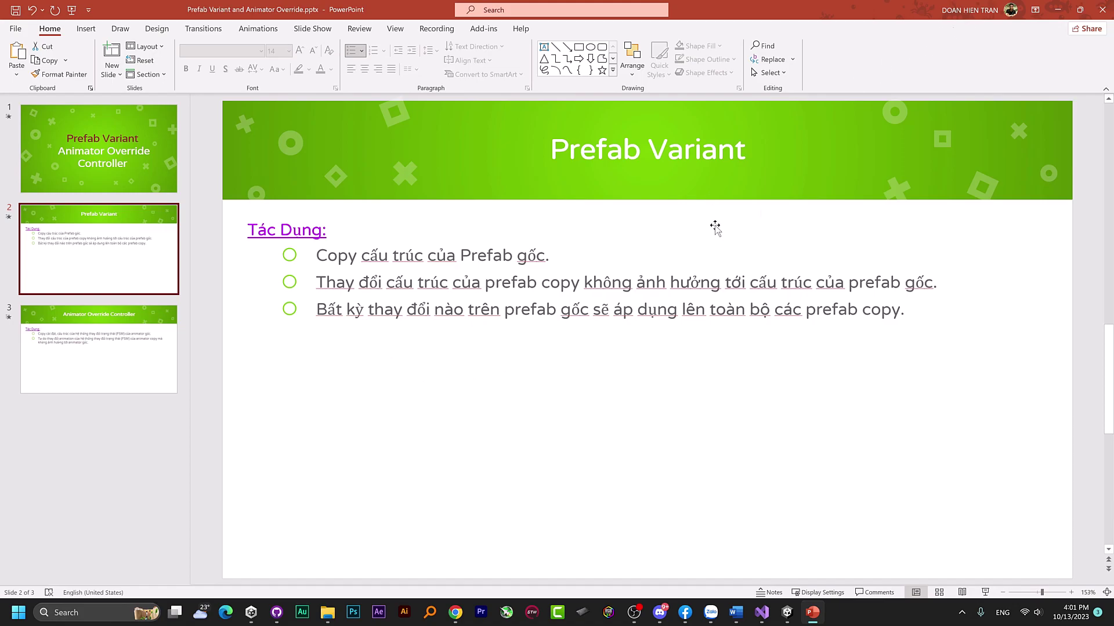
click(1062, 13)
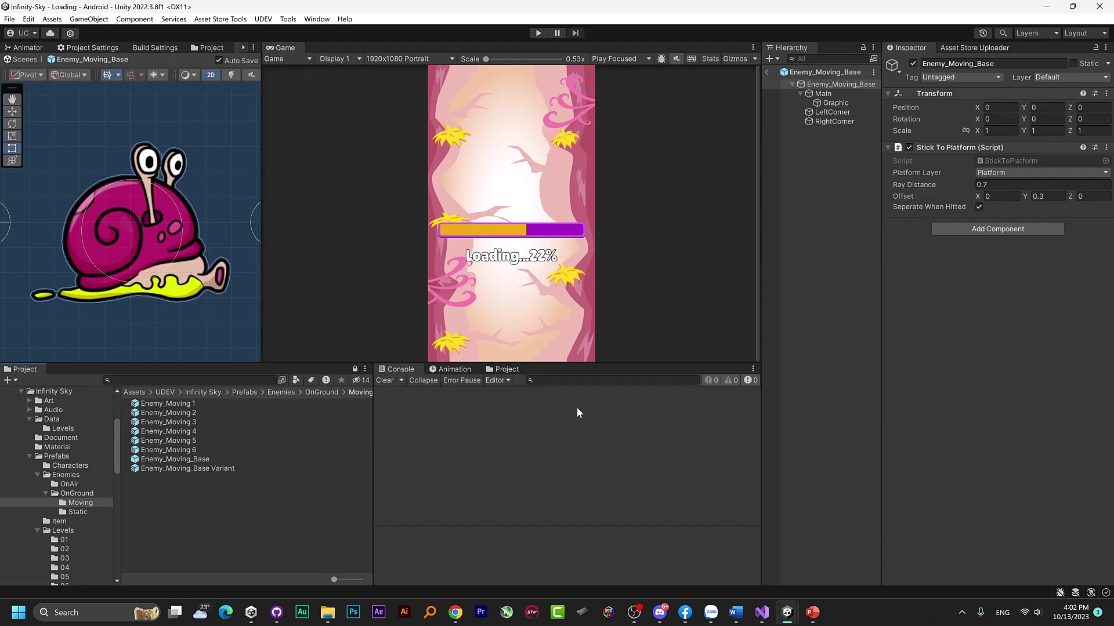
click(200, 406)
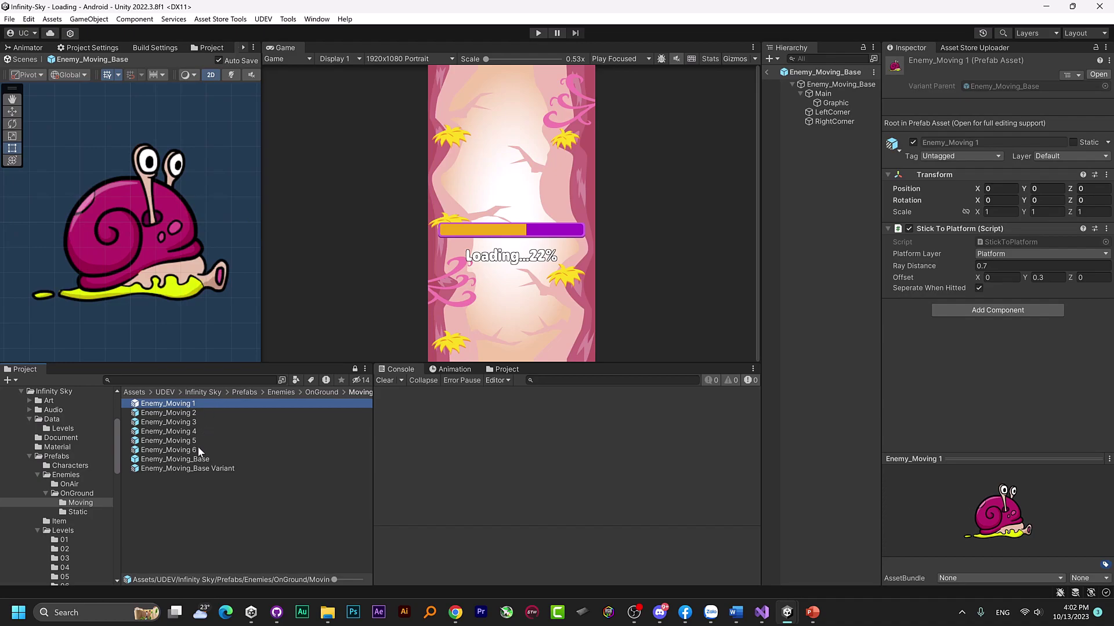
shift+click(168, 450)
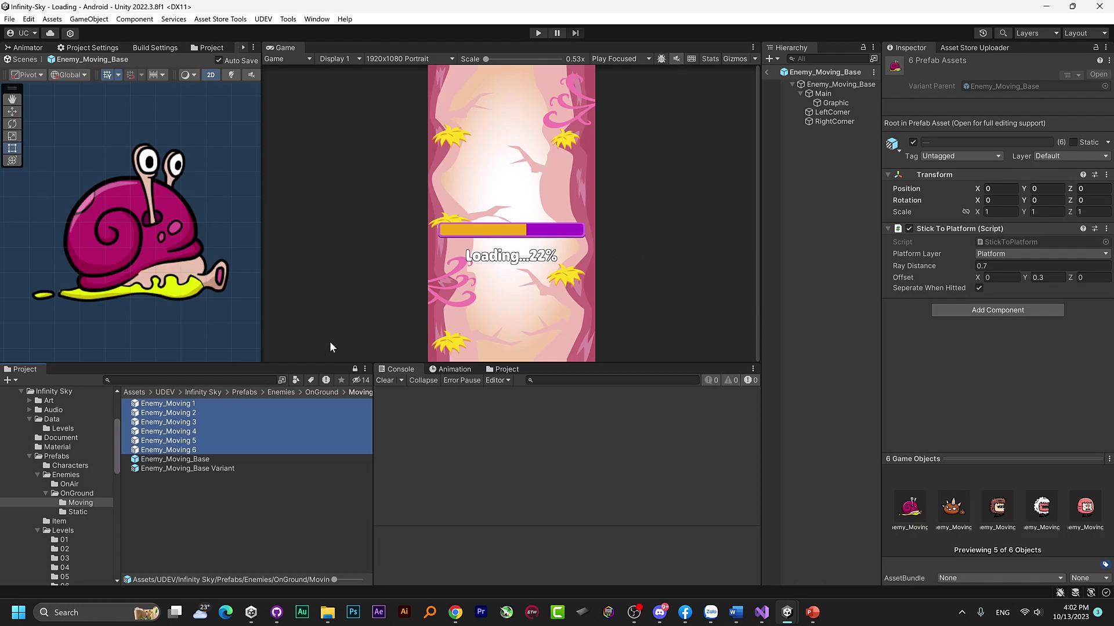
click(189, 416)
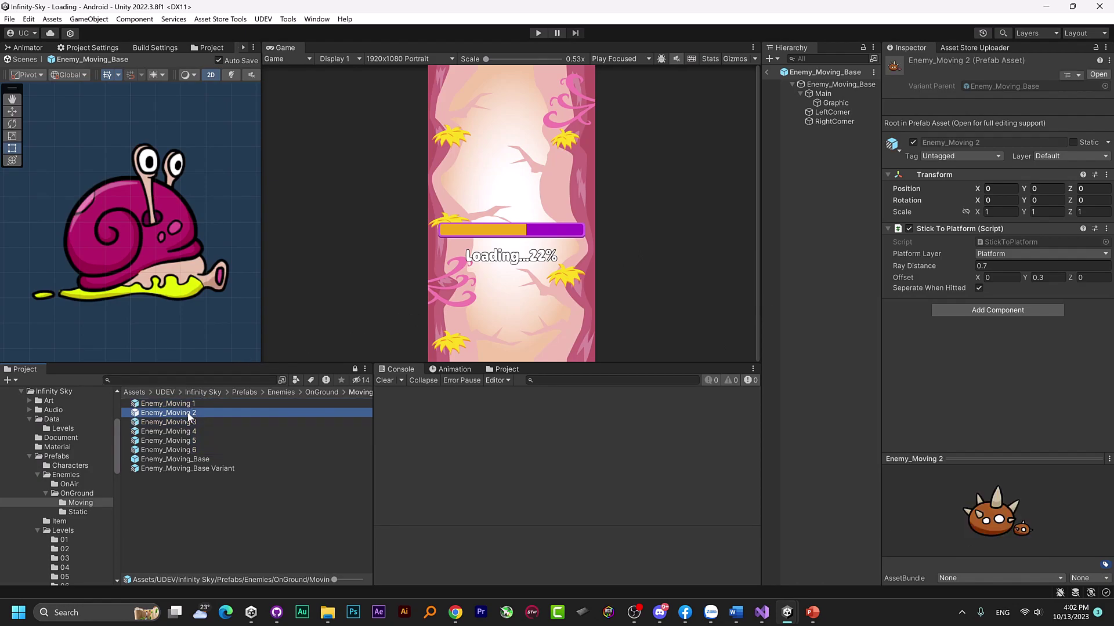
double_click(172, 421)
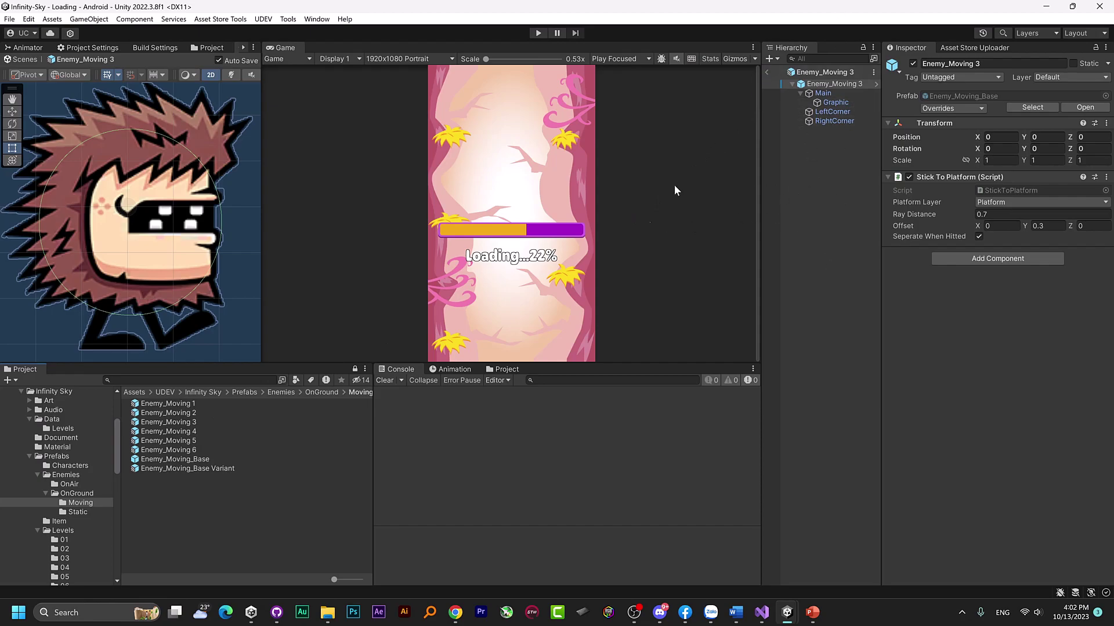
click(858, 110)
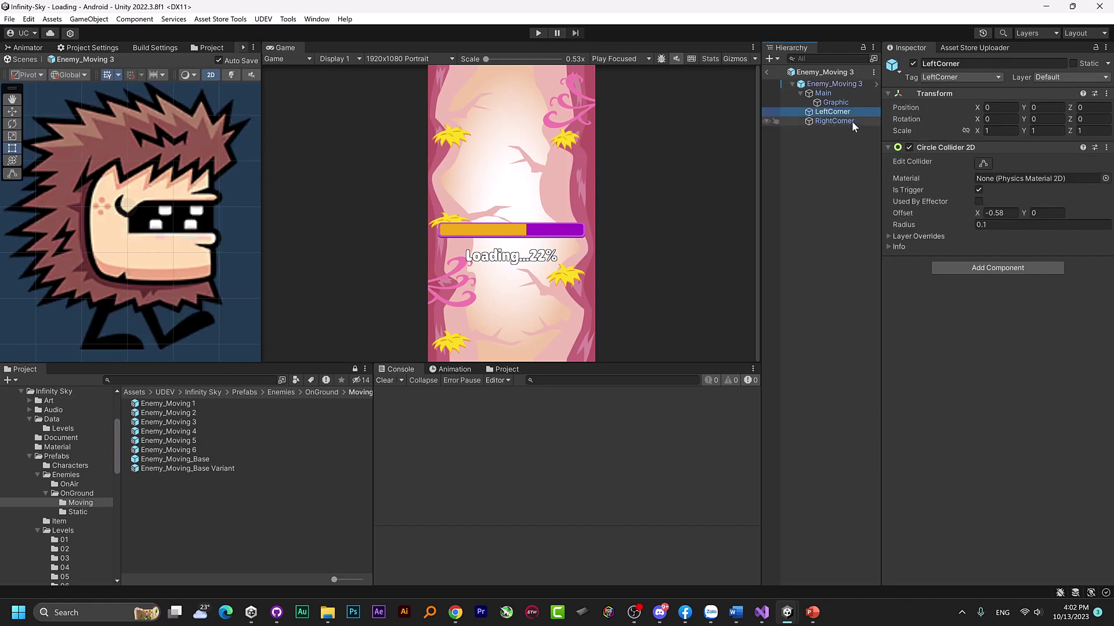
ctrl+click(852, 120)
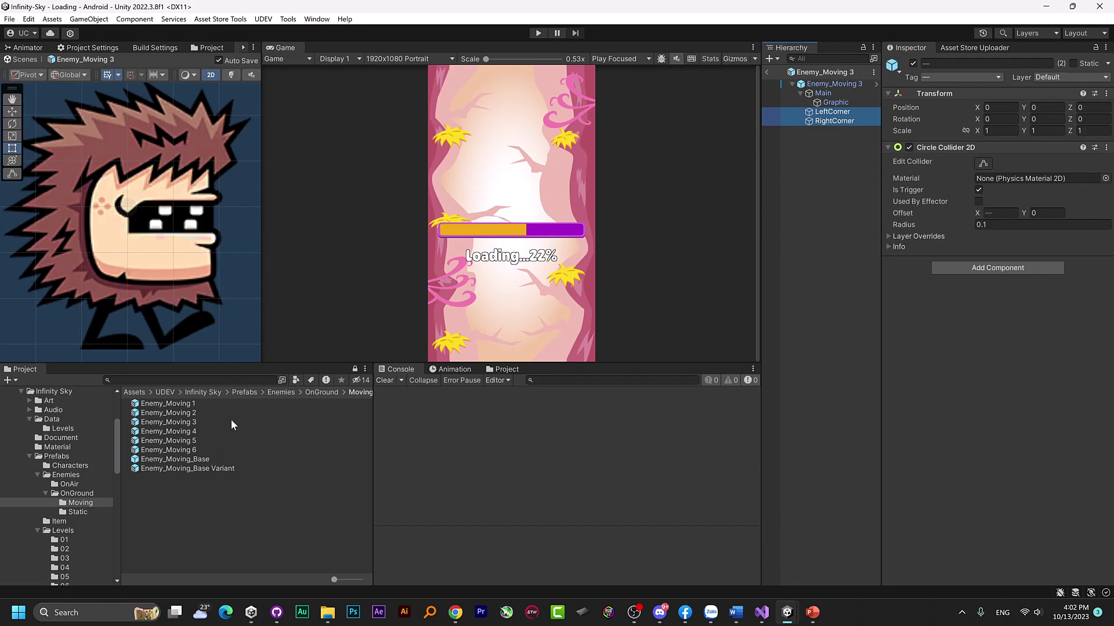
click(197, 403)
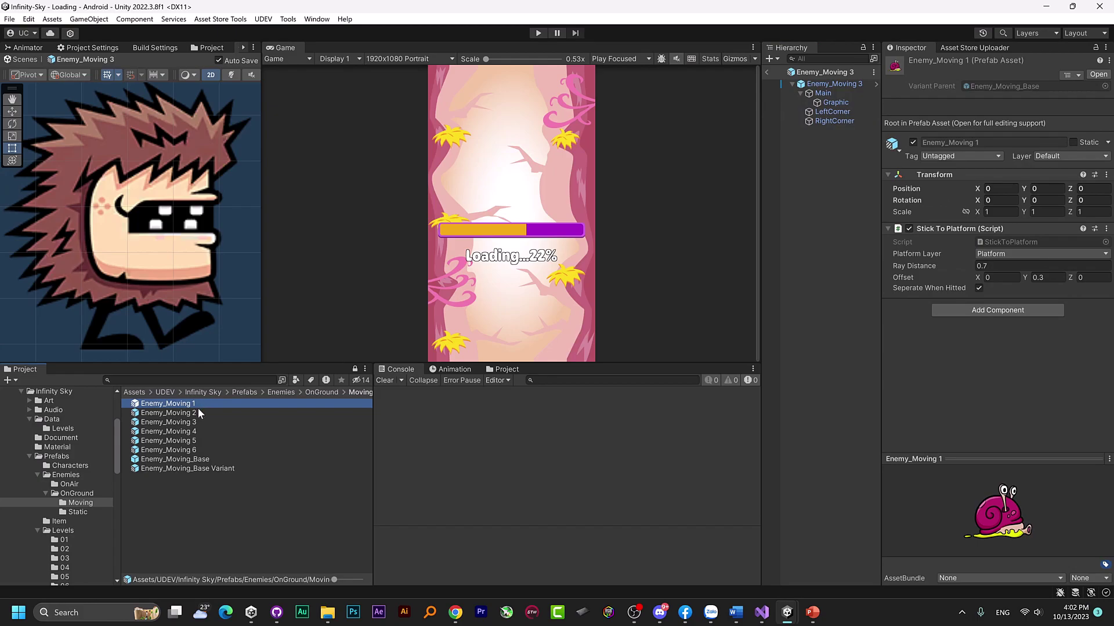
double_click(191, 420)
double_click(186, 430)
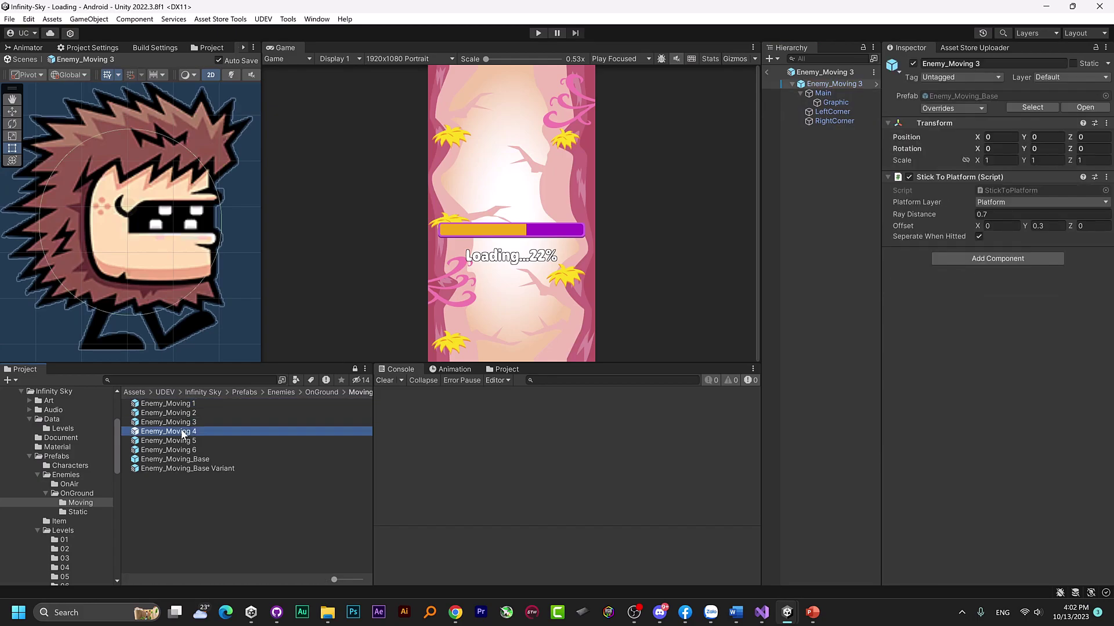
click(207, 405)
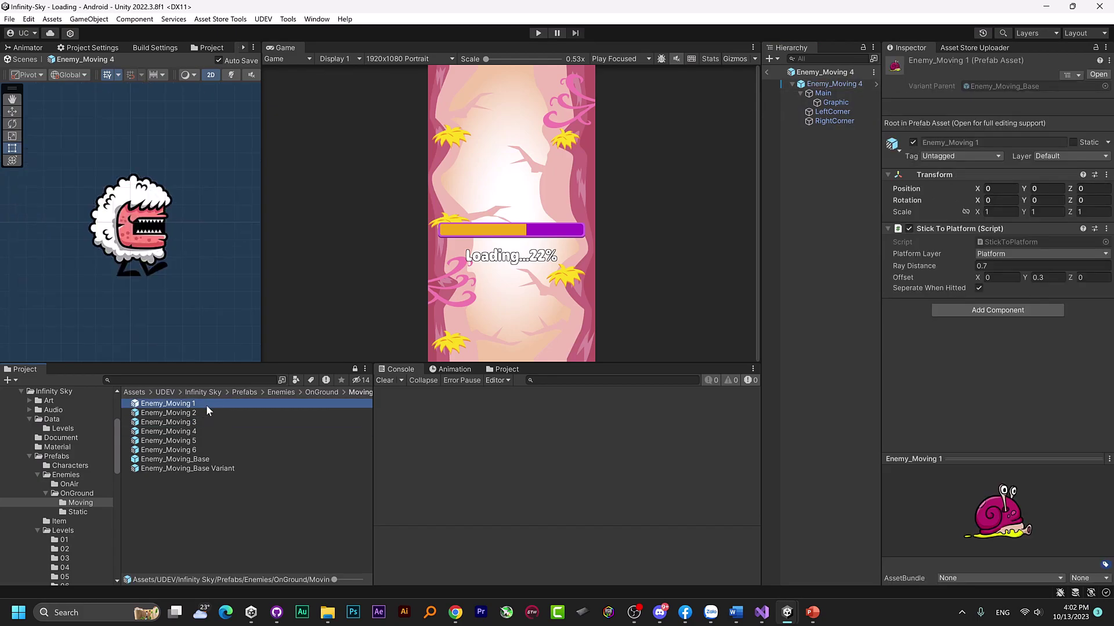
shift+click(206, 449)
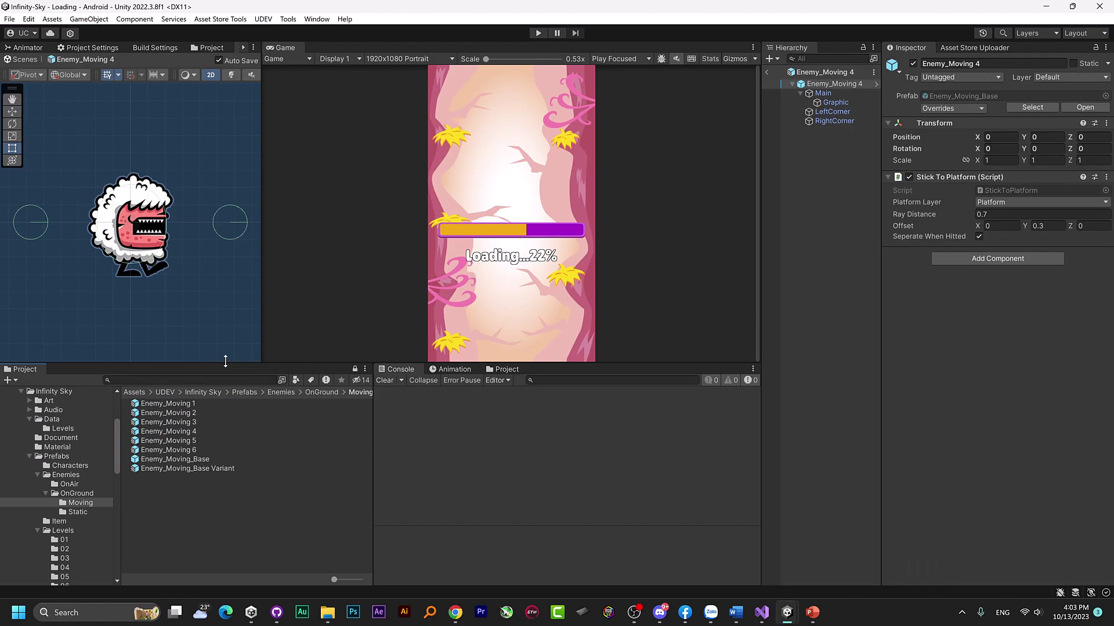
double_click(196, 459)
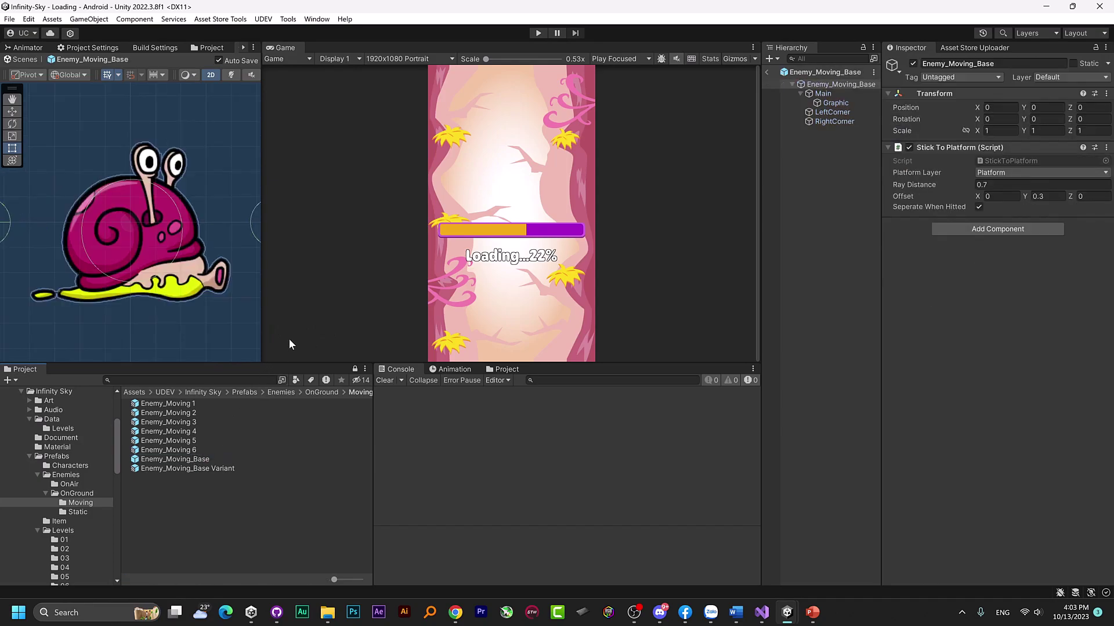
- Deactivate LeftCorner and RightCorner and add an empty GameObject to Enemy_Moving_Base
click(857, 121)
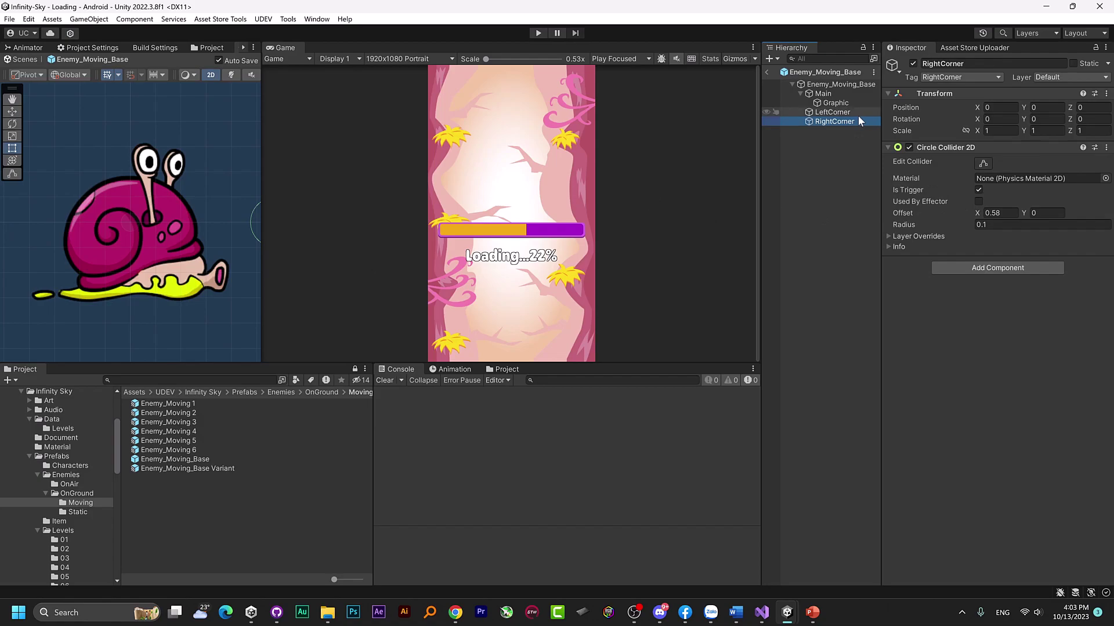
ctrl+click(858, 114)
click(913, 62)
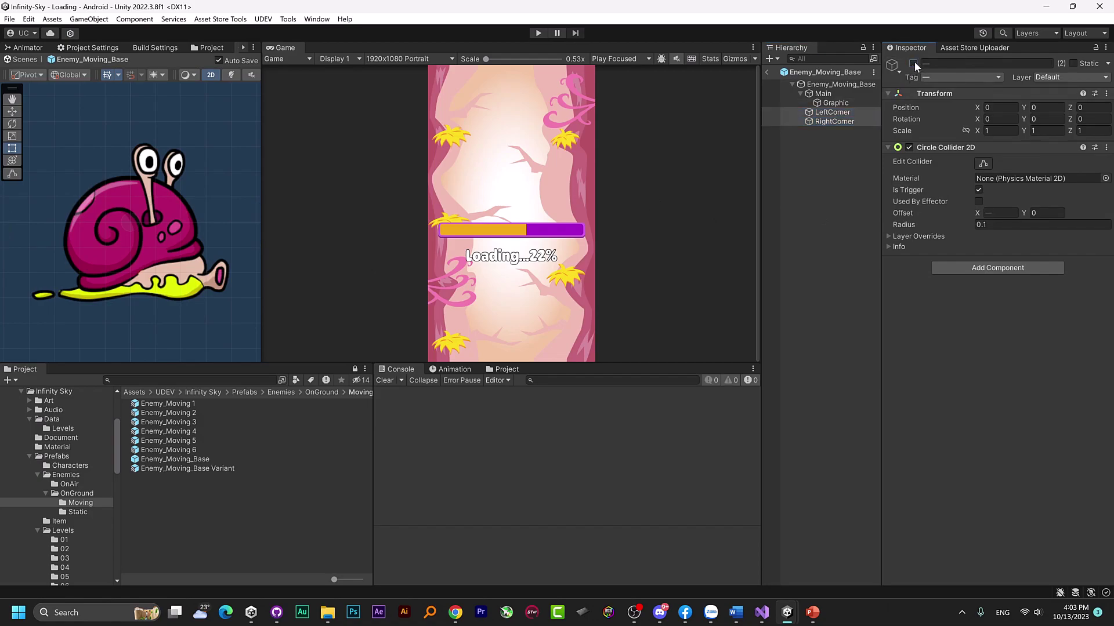
right_click(810, 158)
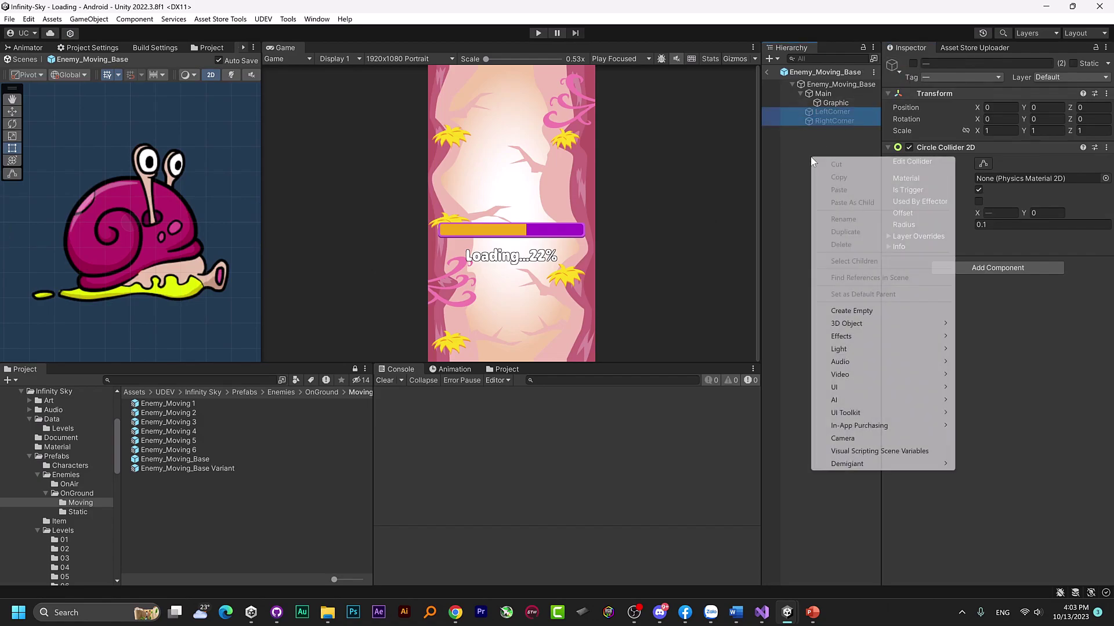
click(856, 311)
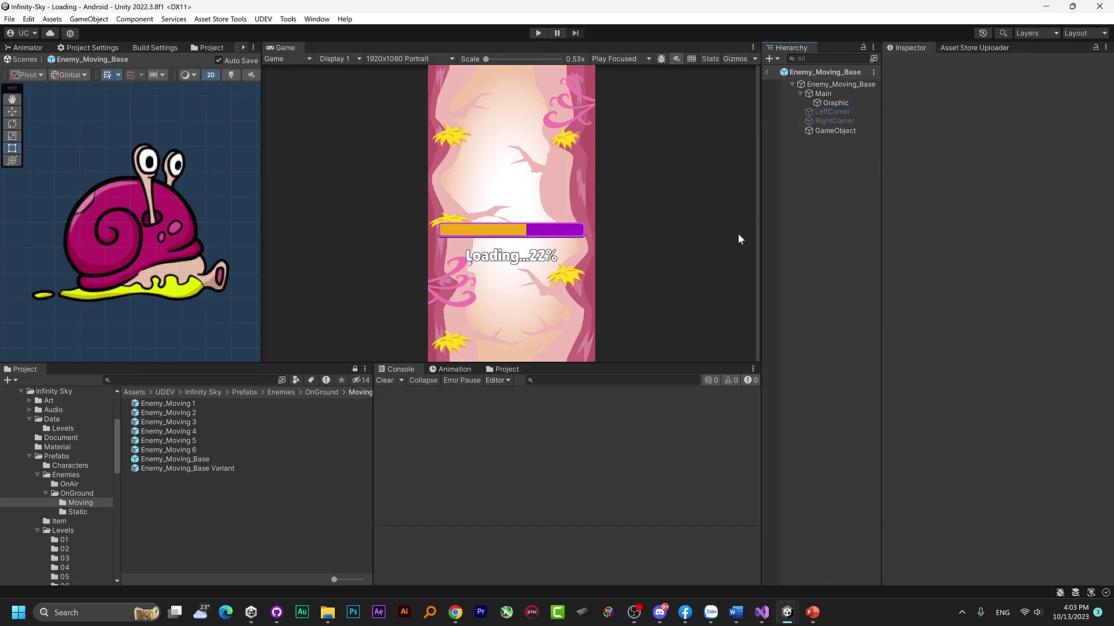
double_click(186, 440)
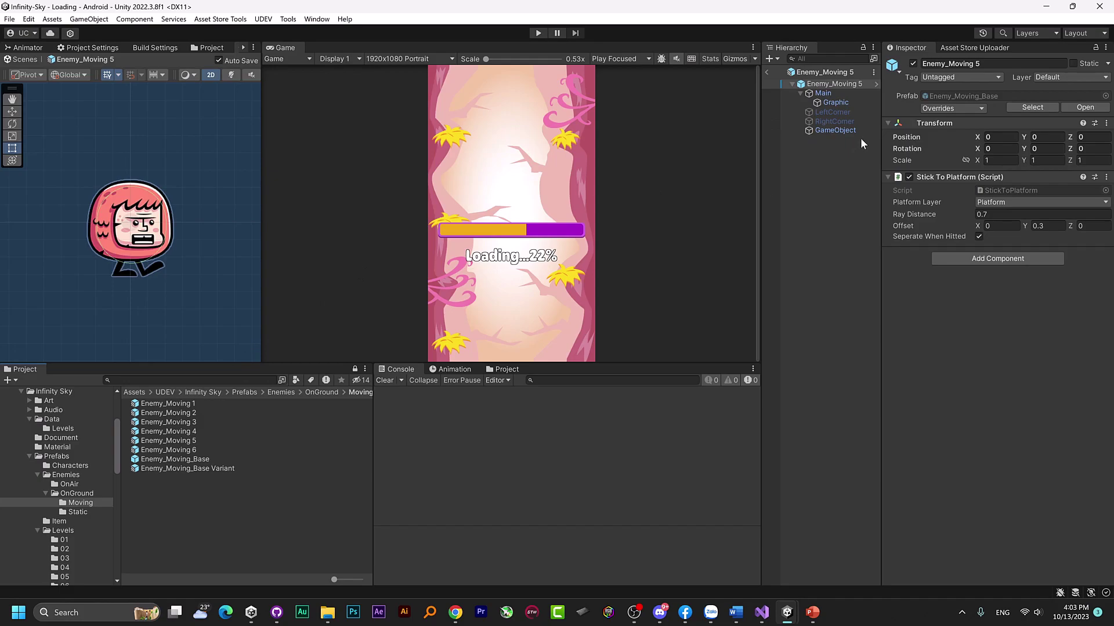
double_click(162, 415)
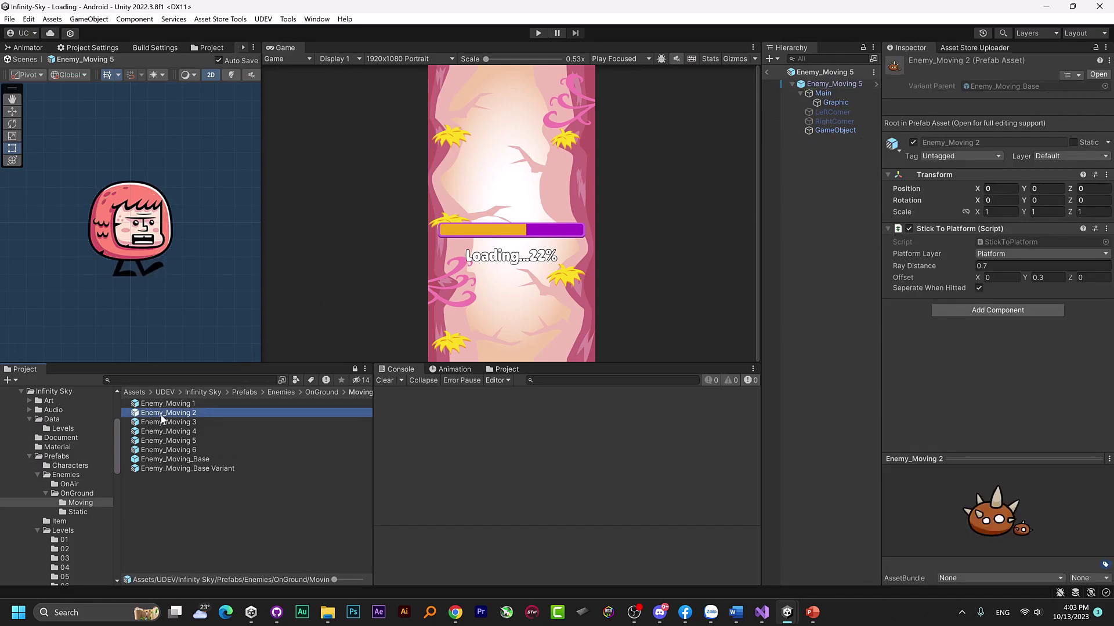
double_click(158, 438)
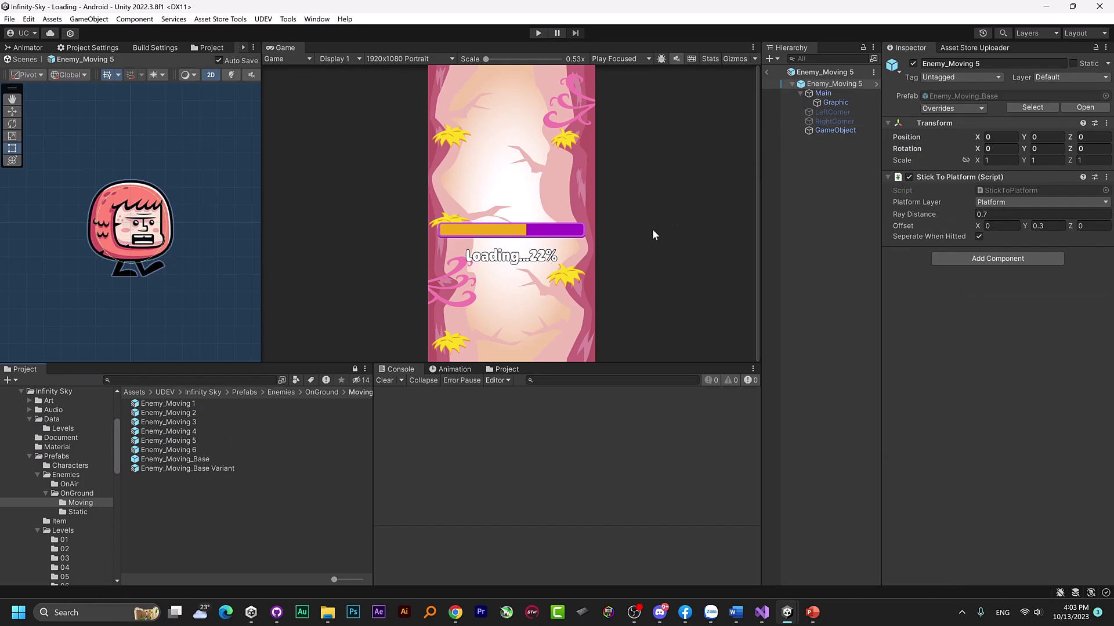
double_click(182, 460)
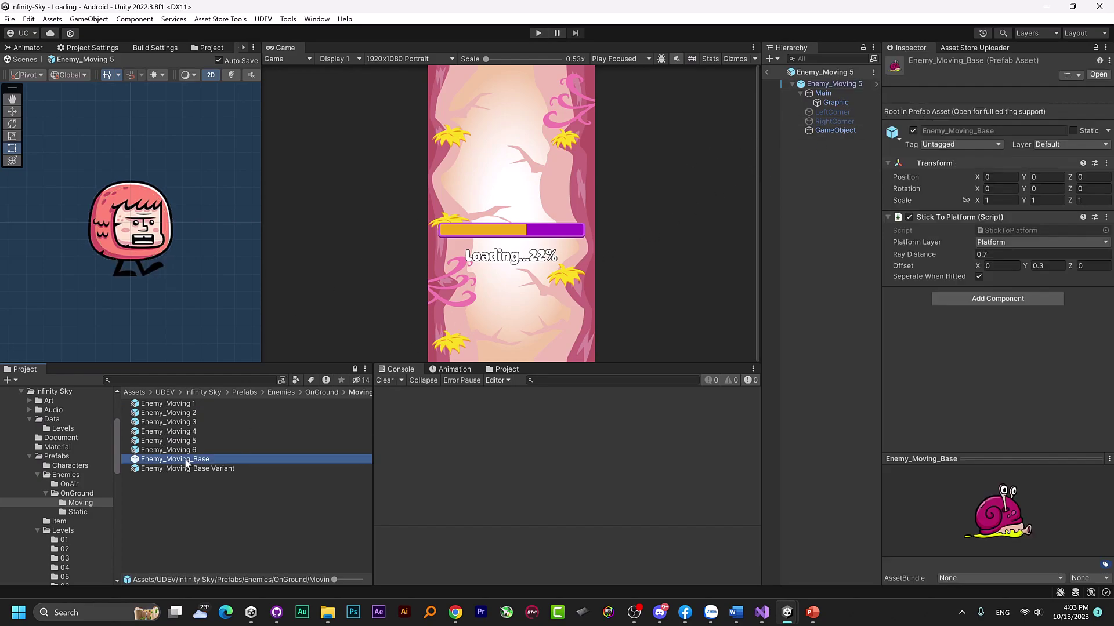
- Add a Stick To Platform component to the empty GameObject, searching 'plat'
click(820, 130)
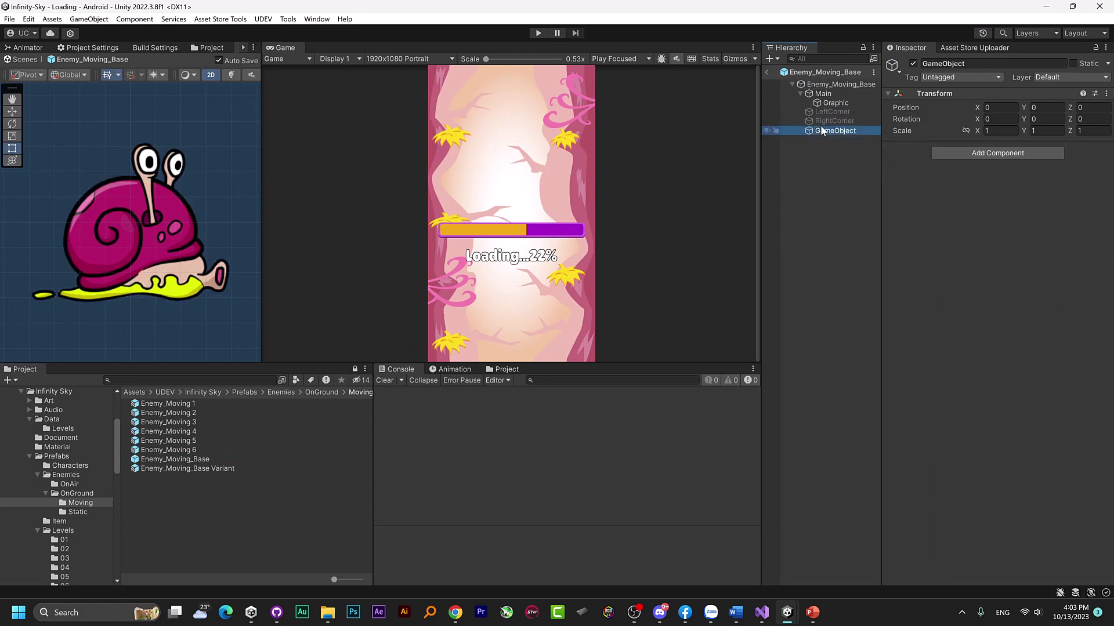
click(940, 153)
text(plat)
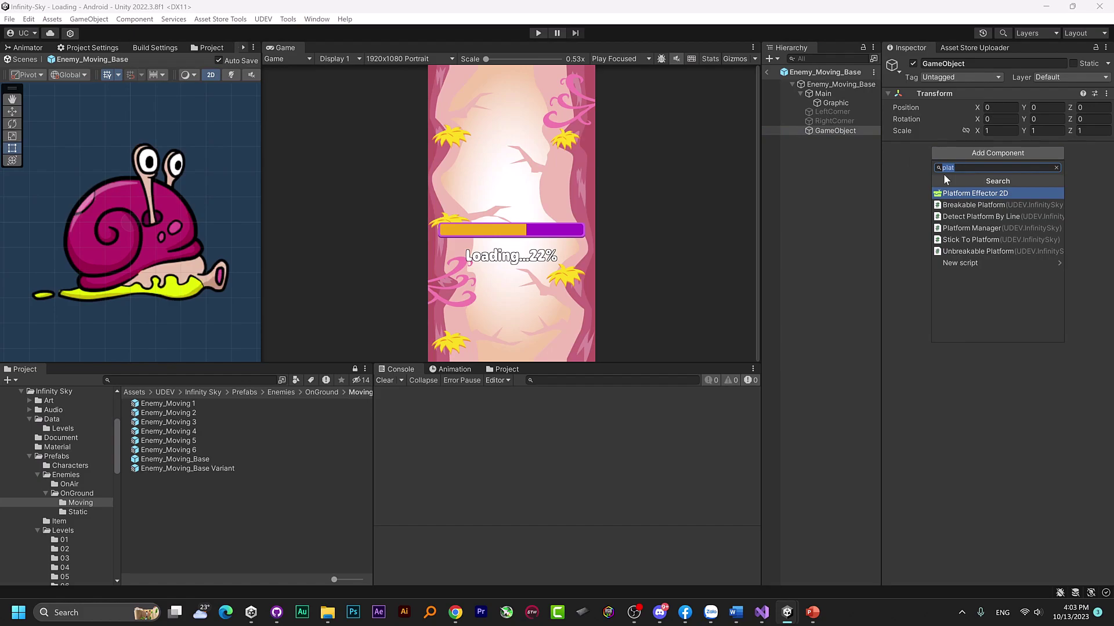
key(Down)
key(Down)
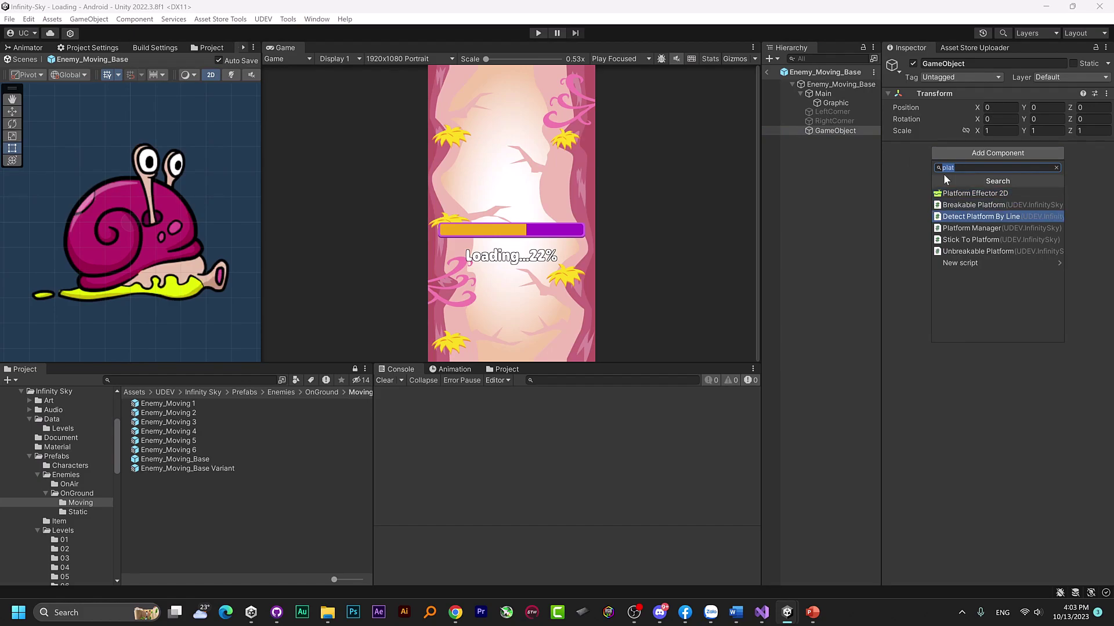
key(Down)
key(Down)
key(Return)
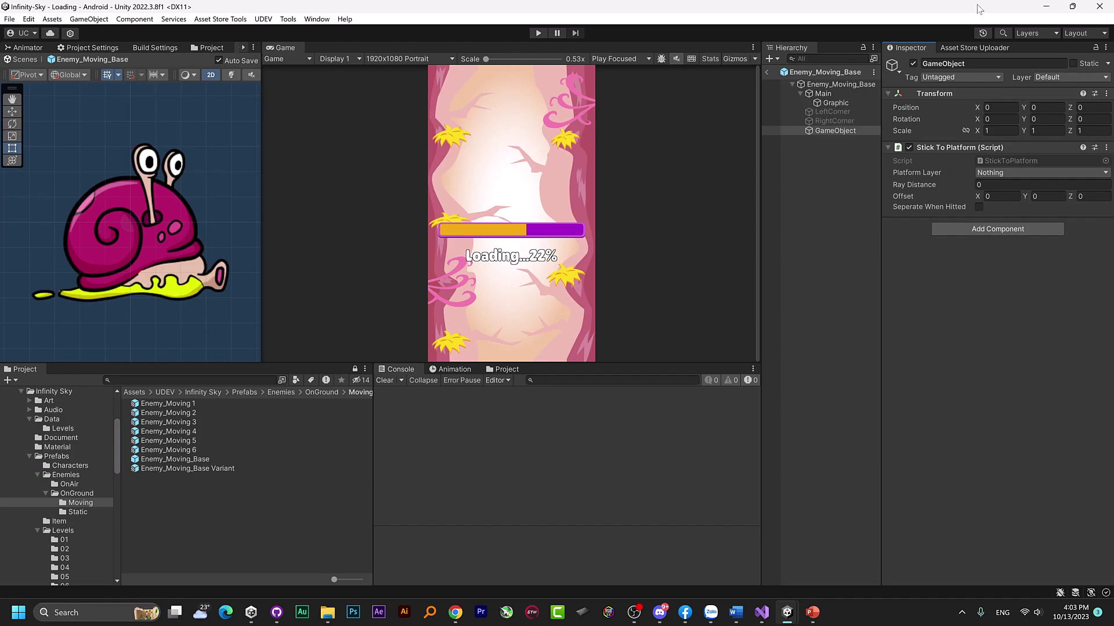
- Open Enemy_Moving 1 and Enemy_Moving 5 to confirm they inherit the GameObject
double_click(168, 404)
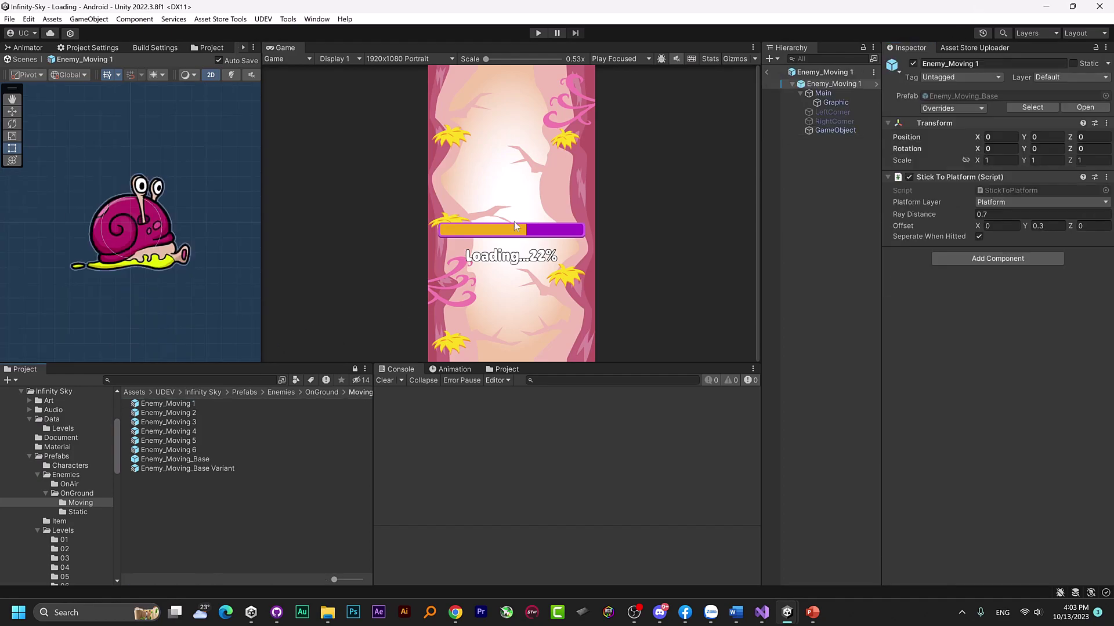
click(823, 130)
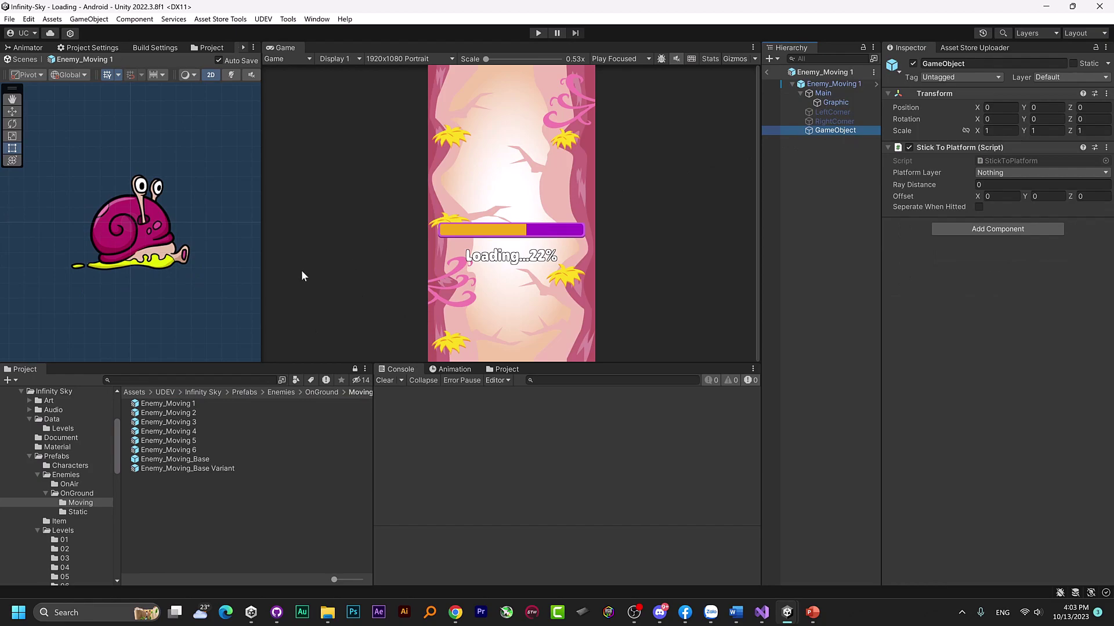
double_click(168, 441)
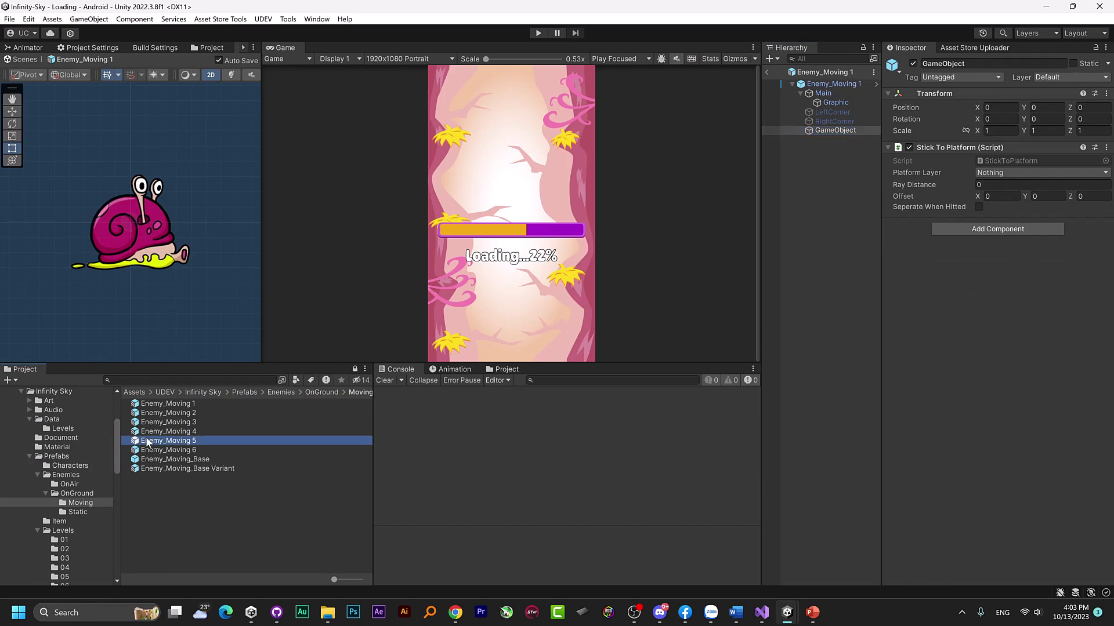
click(831, 131)
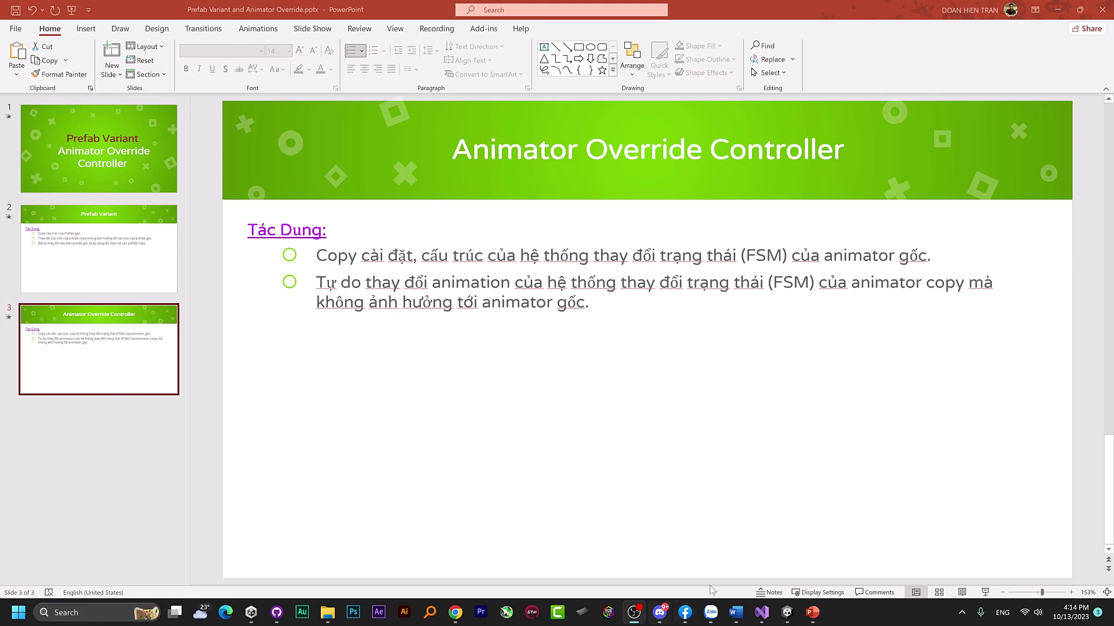
- In StackJump, clear the Console and test Chac_01's Jump and Dead fall animations in Play mode
mouse_move(781, 622)
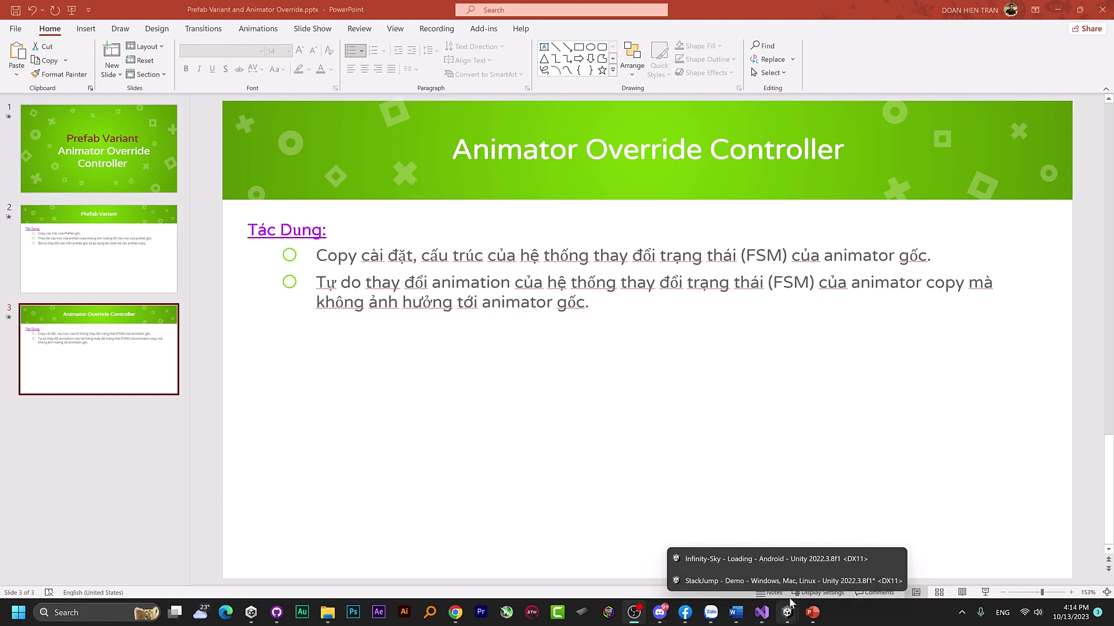
click(795, 580)
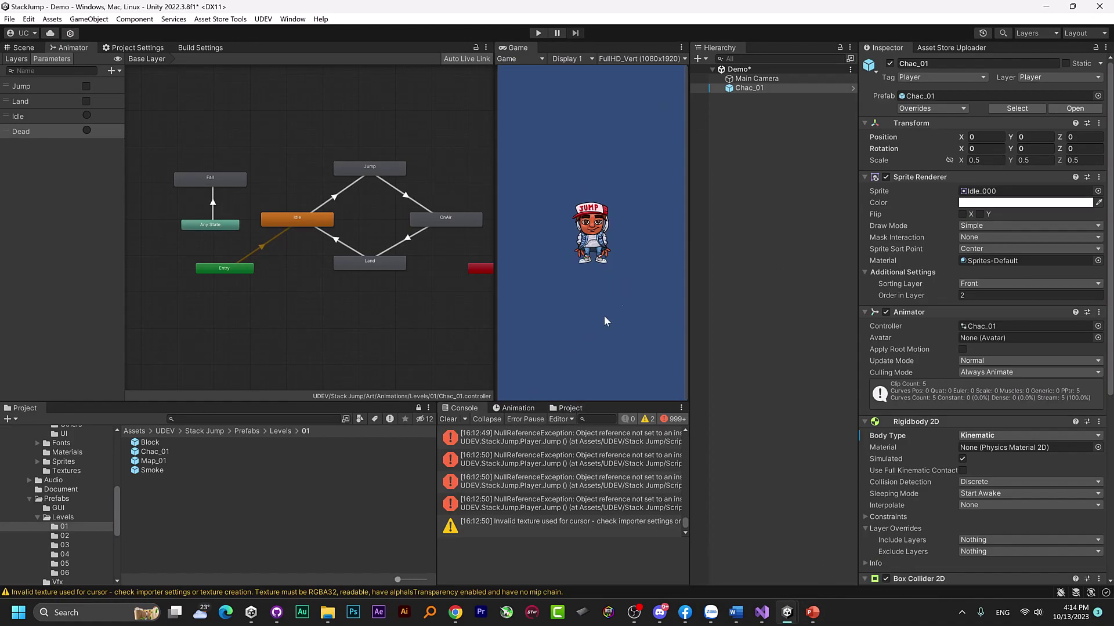
click(447, 419)
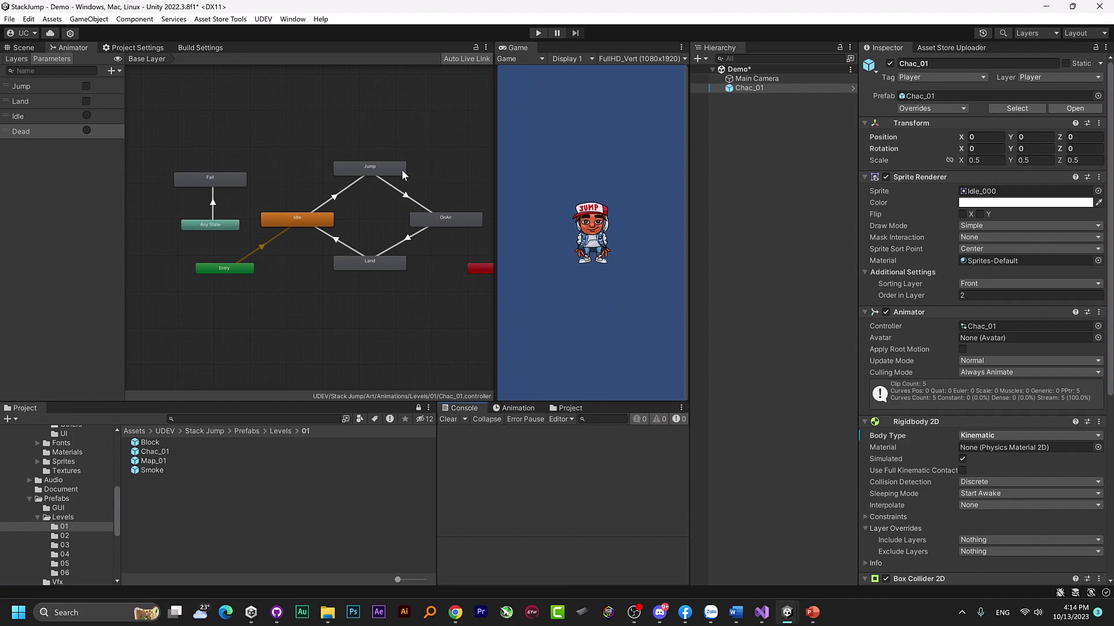
click(531, 32)
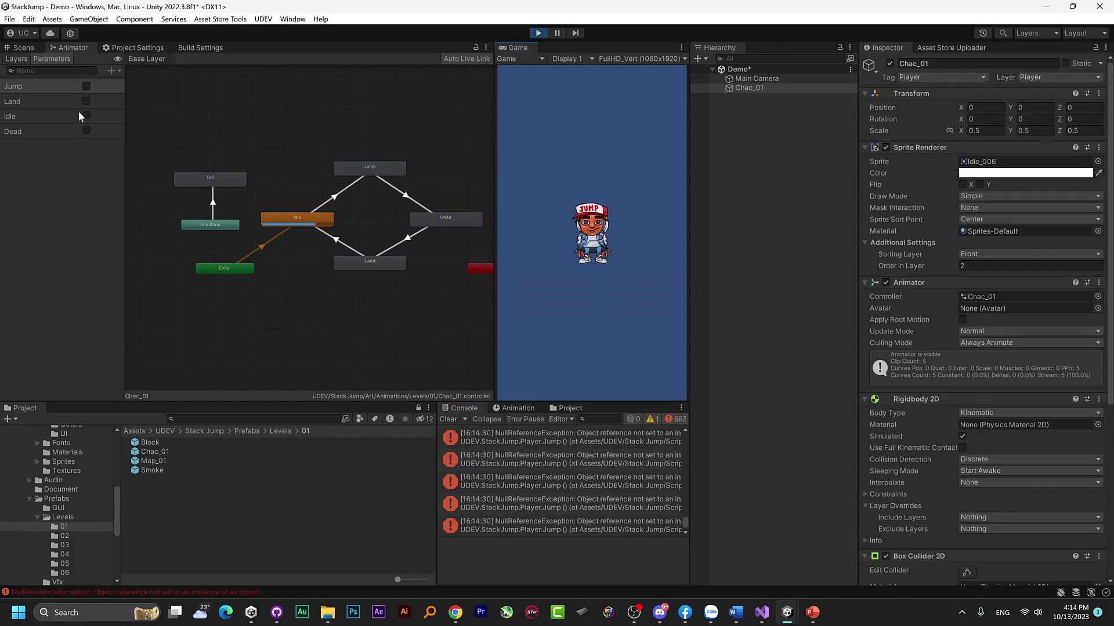
click(87, 87)
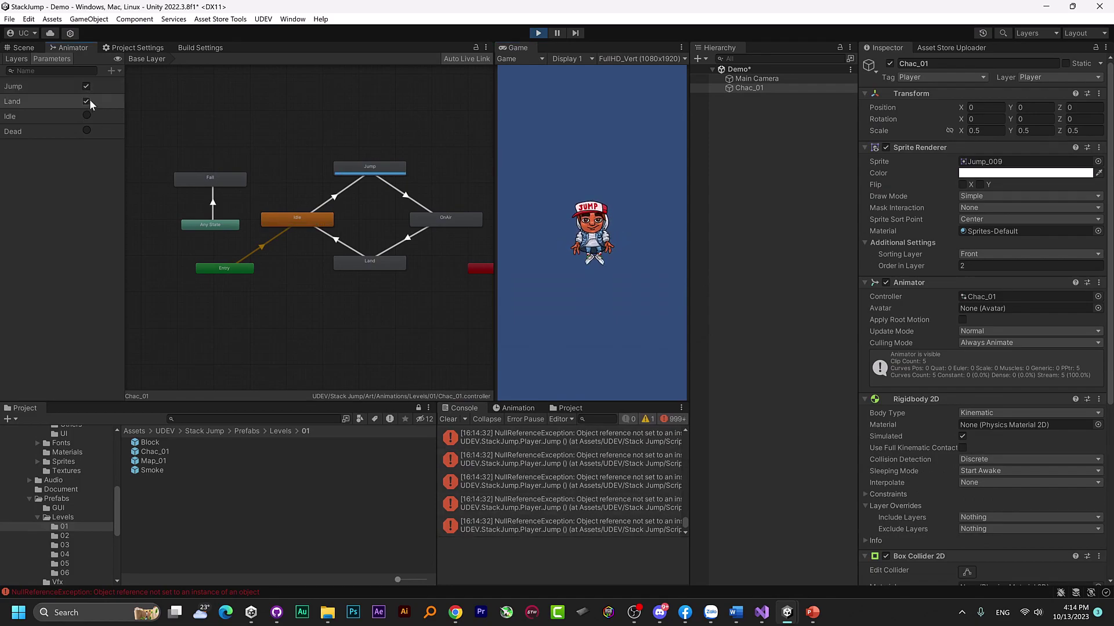
click(87, 130)
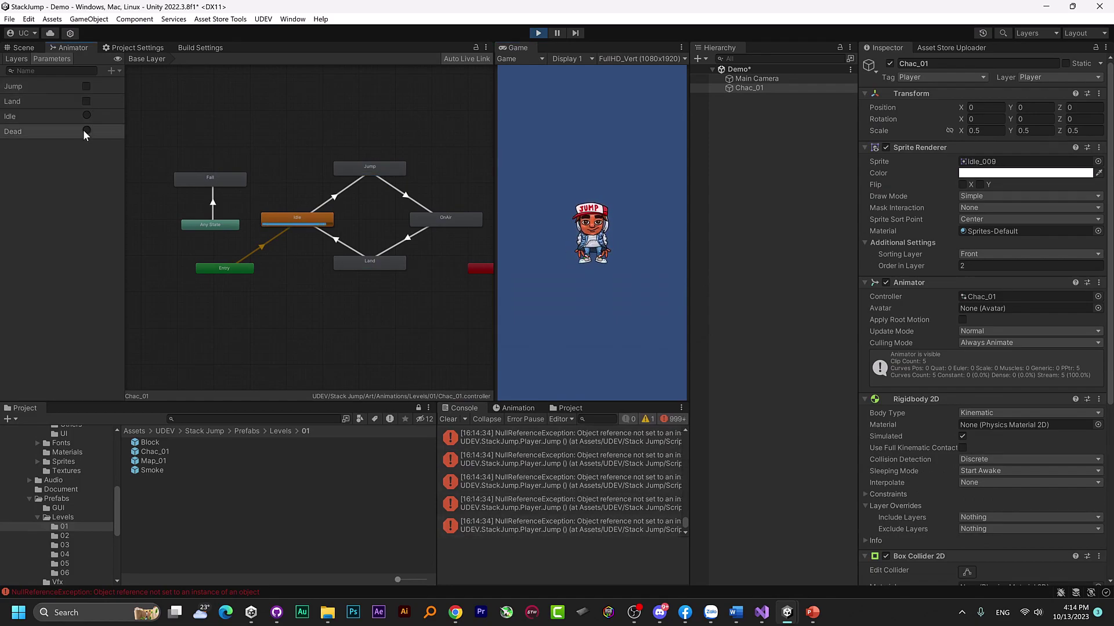
click(532, 33)
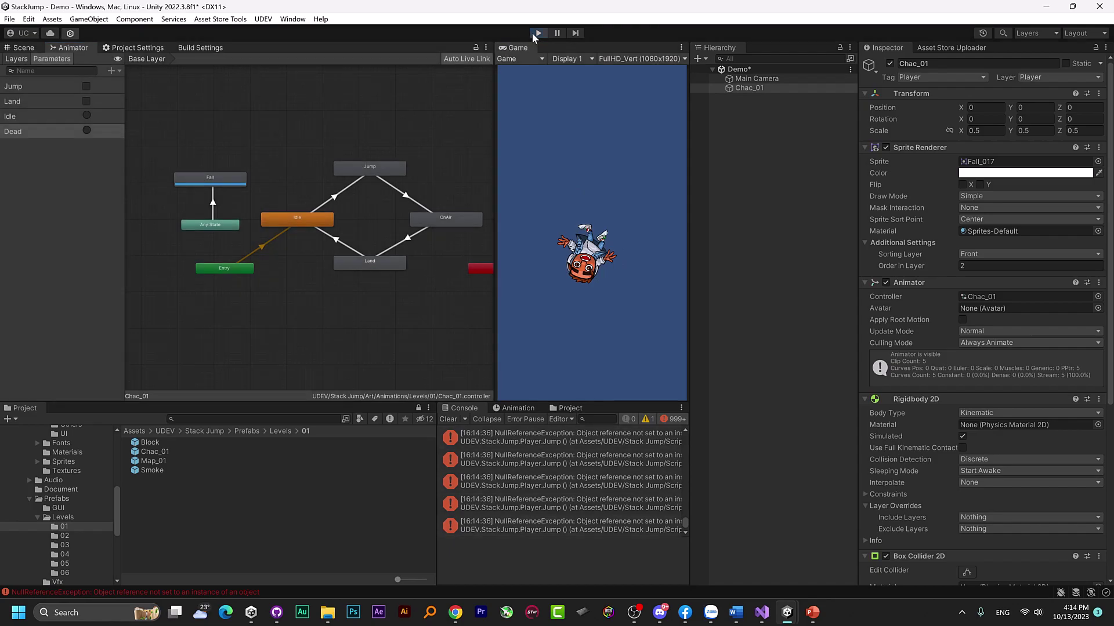
click(447, 419)
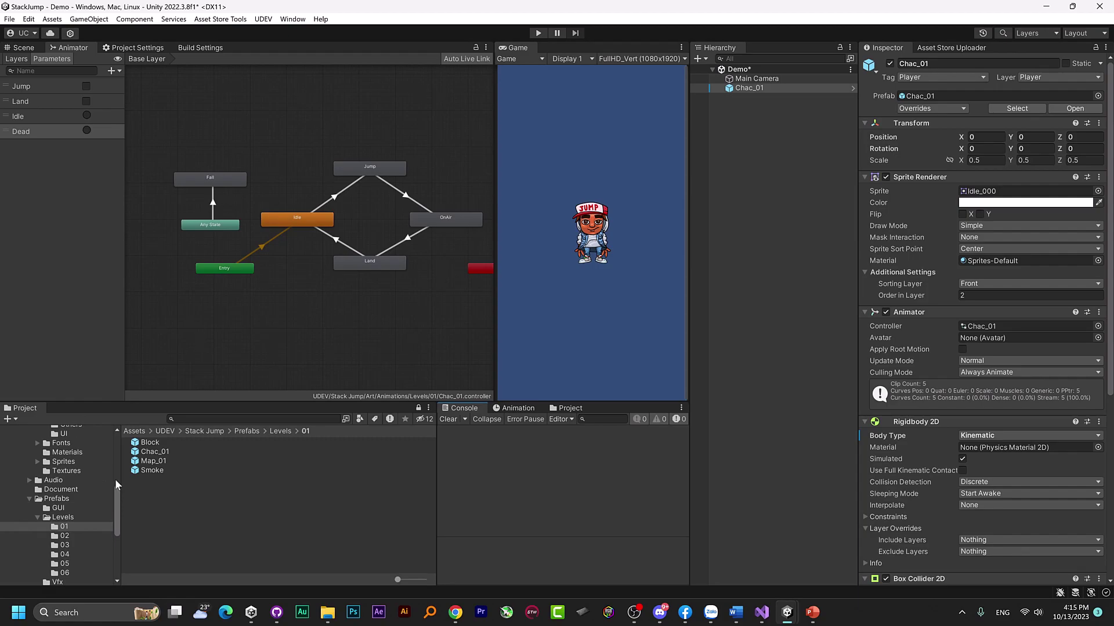
click(121, 460)
click(116, 455)
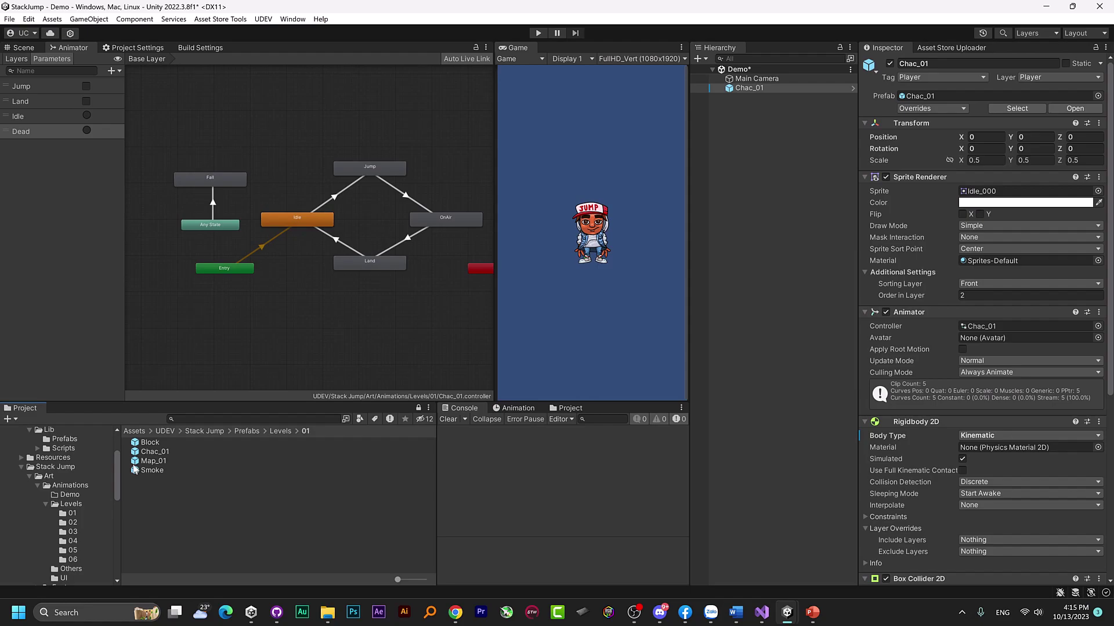
- Create an Animator Override Controller named 'Animator Copy' in Art/Animations/Demo
click(97, 489)
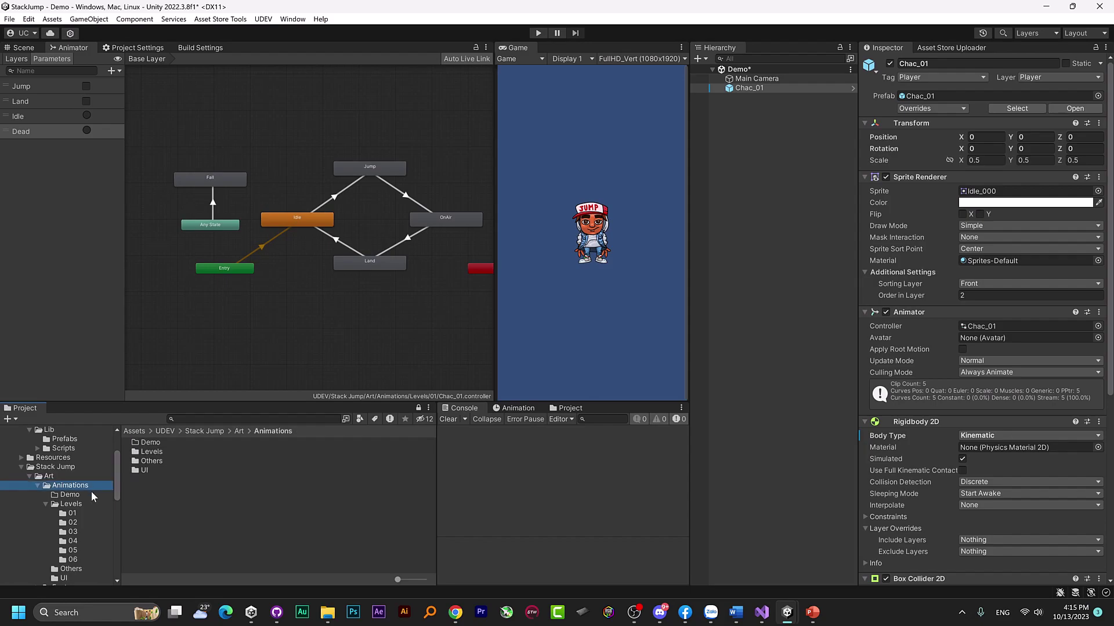
click(98, 492)
right_click(144, 485)
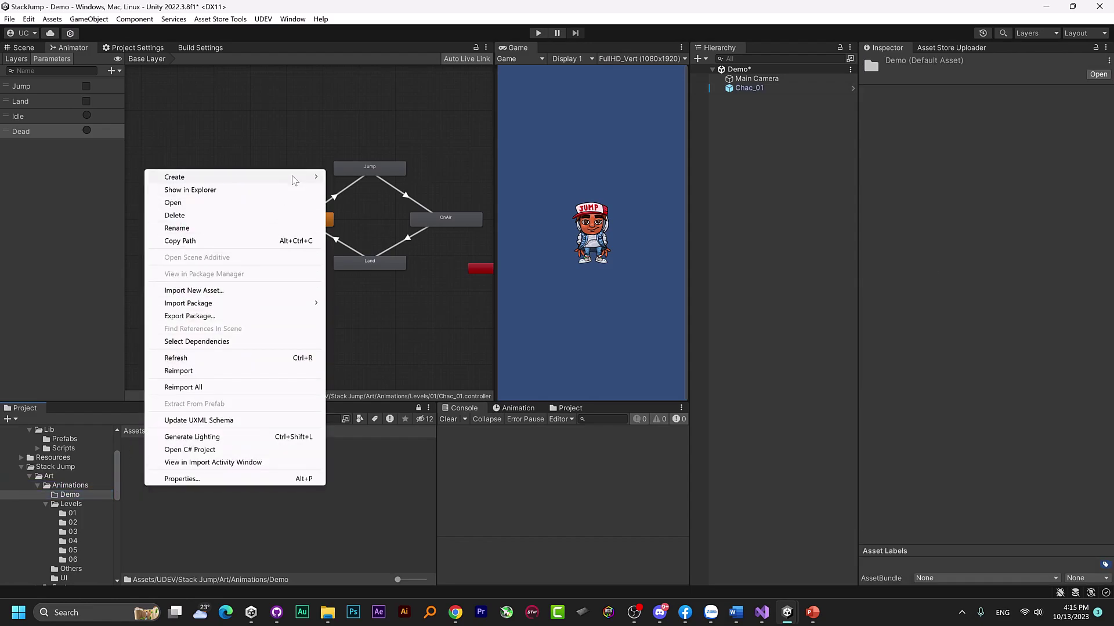
mouse_move(293, 180)
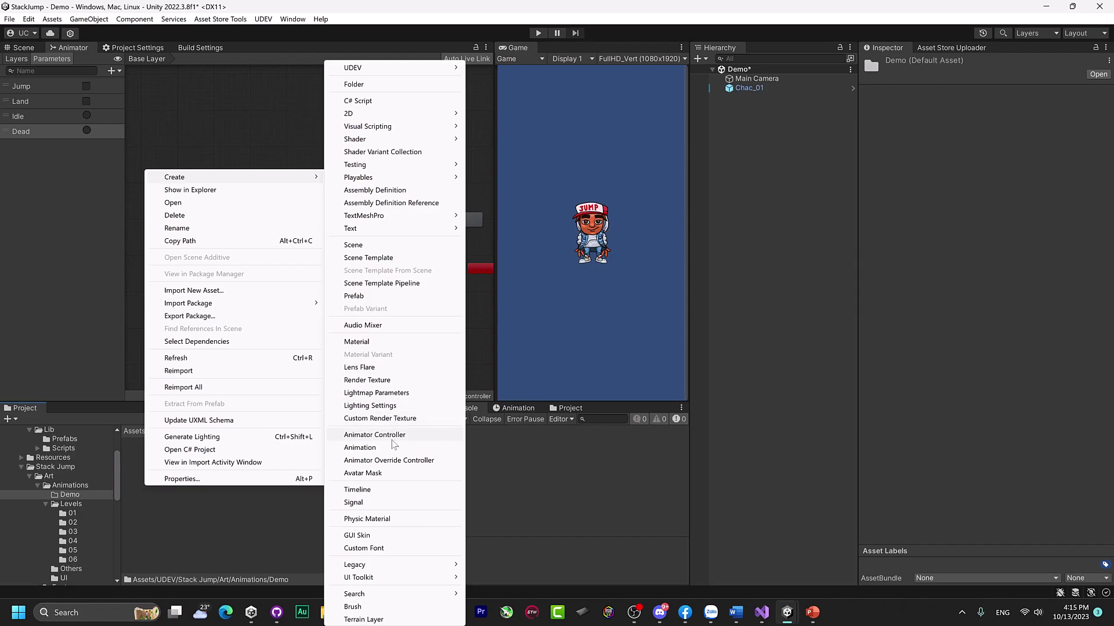
click(384, 461)
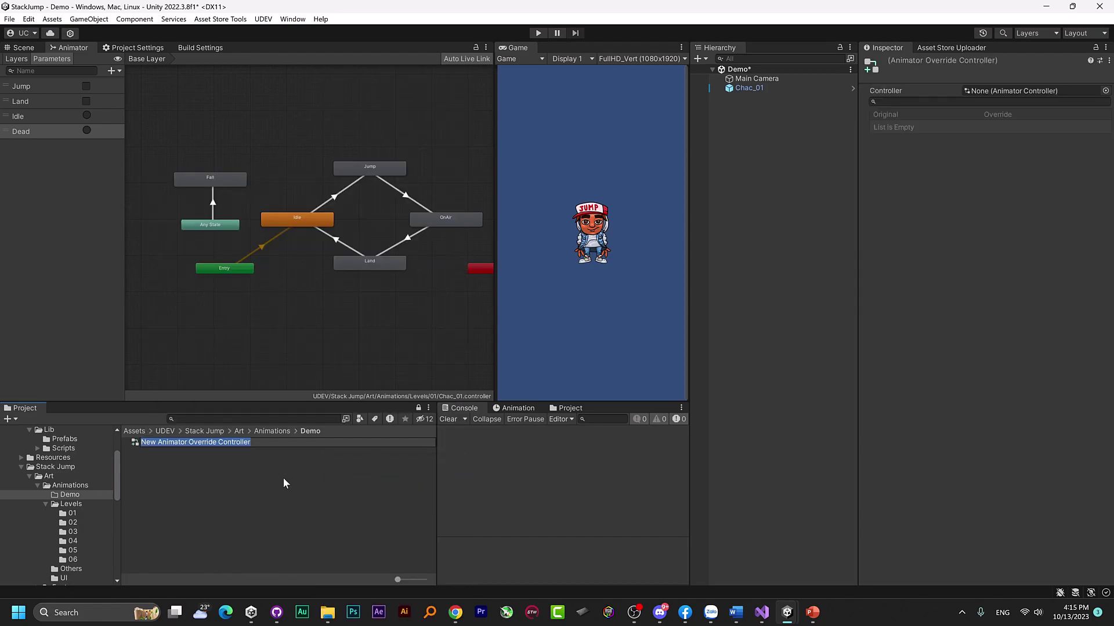
text(A)
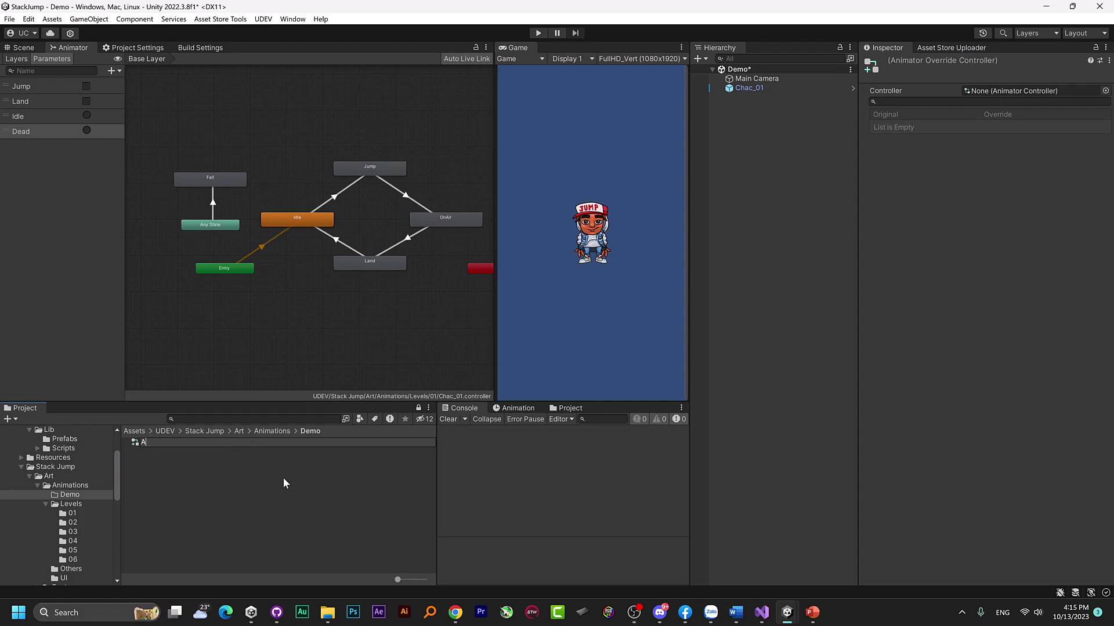
text(nimator )
text(Copy)
key(Return)
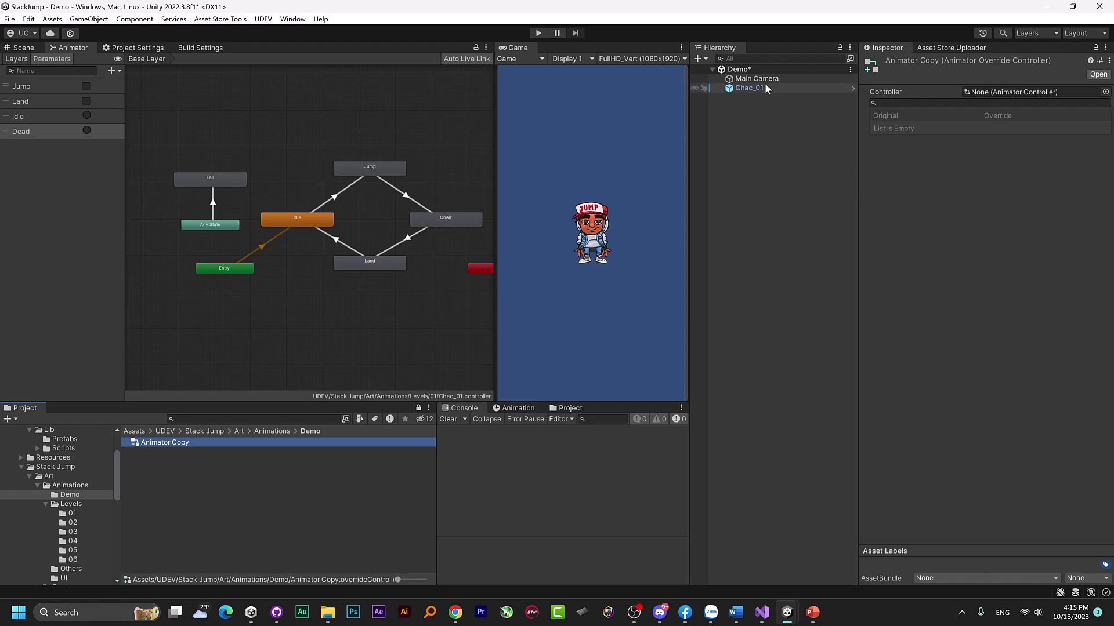
- Browse to the Sprites/Levels/06/Character/Idle sprite frames
scroll(84, 503, down, 2)
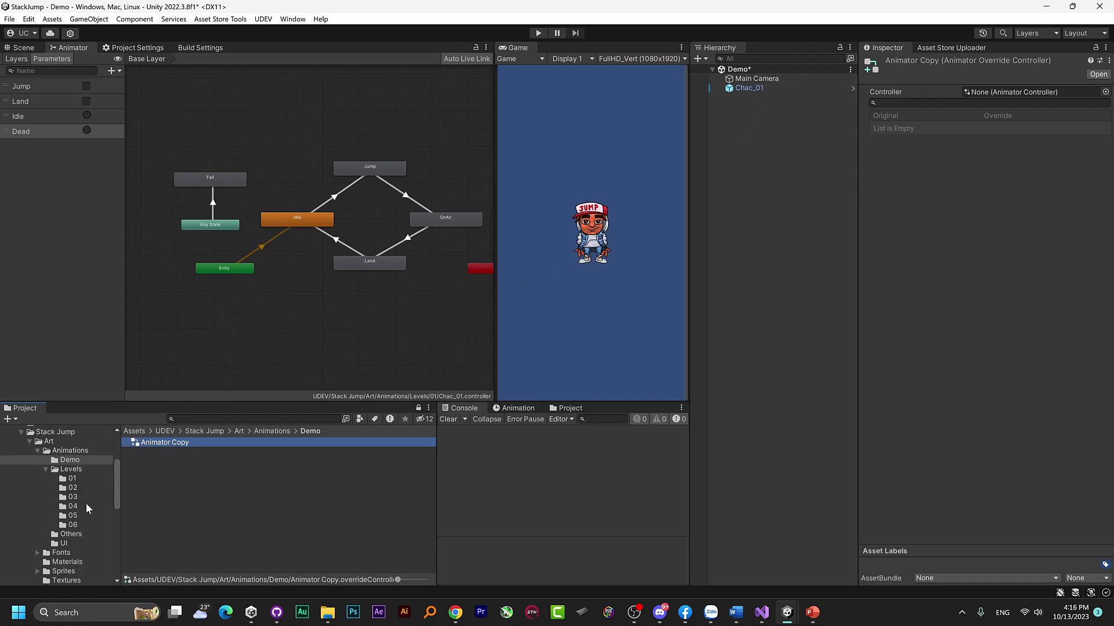
scroll(85, 503, down, 2)
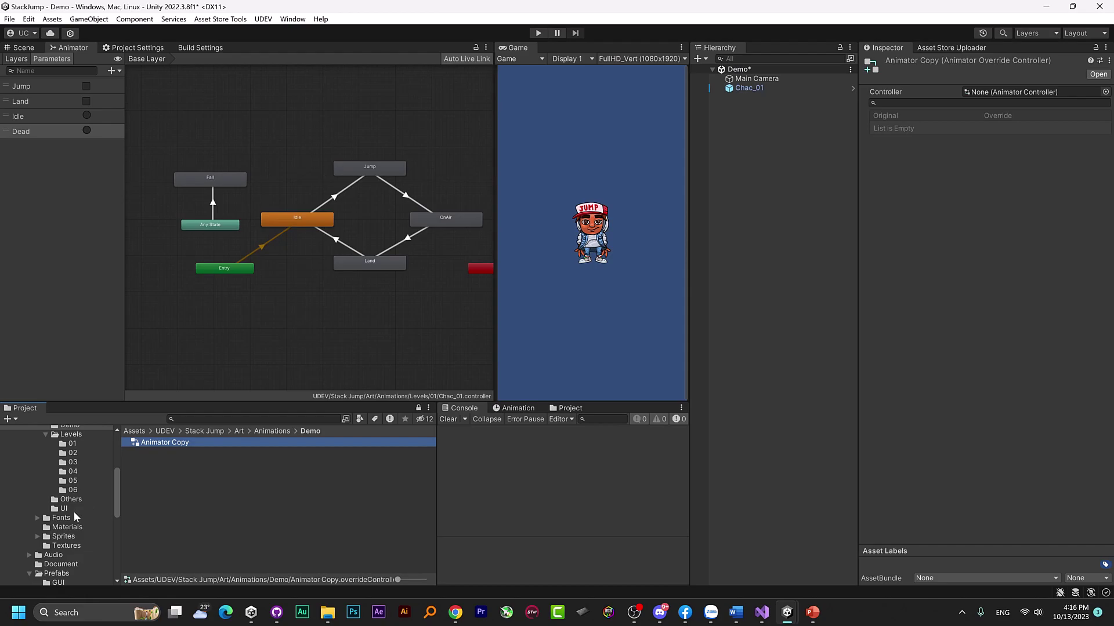
click(37, 537)
click(46, 563)
scroll(82, 542, down, 3)
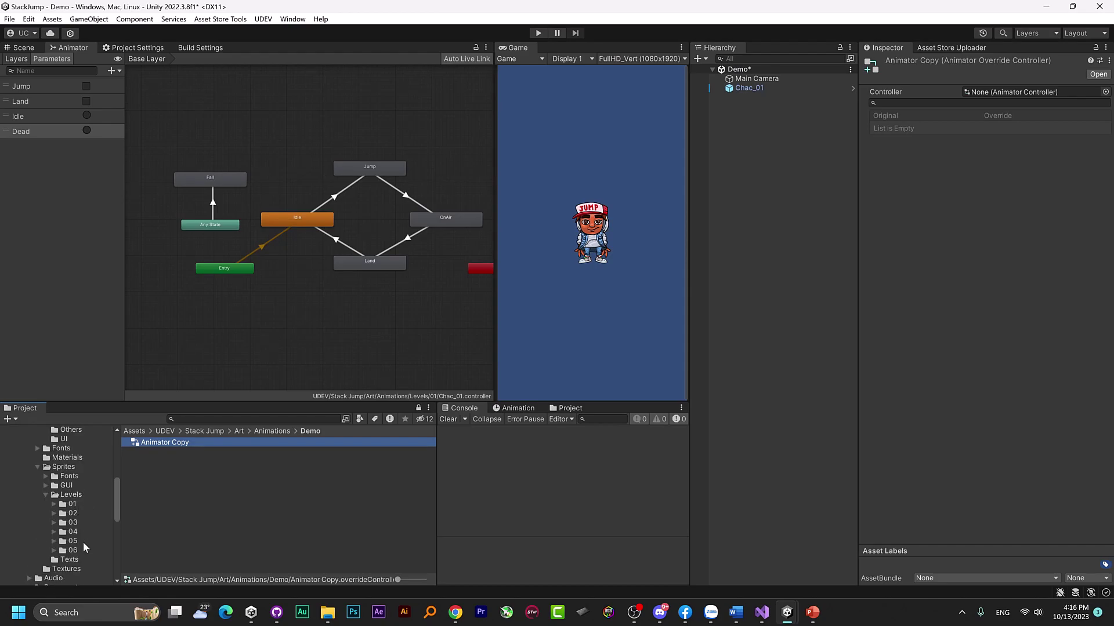
click(78, 548)
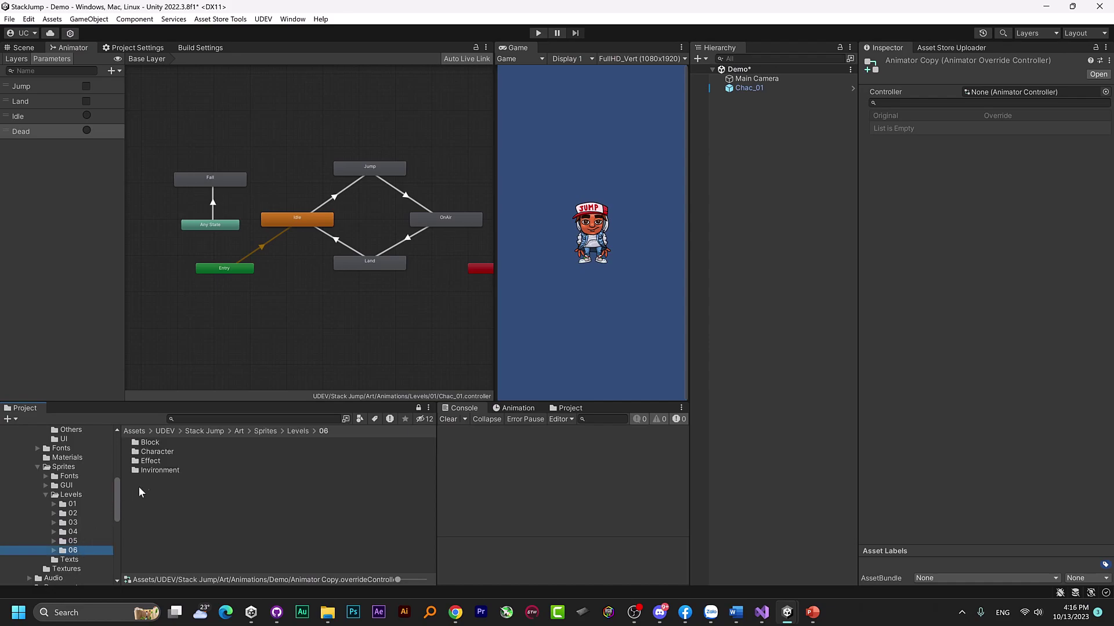
click(54, 551)
scroll(90, 555, down, 2)
click(97, 535)
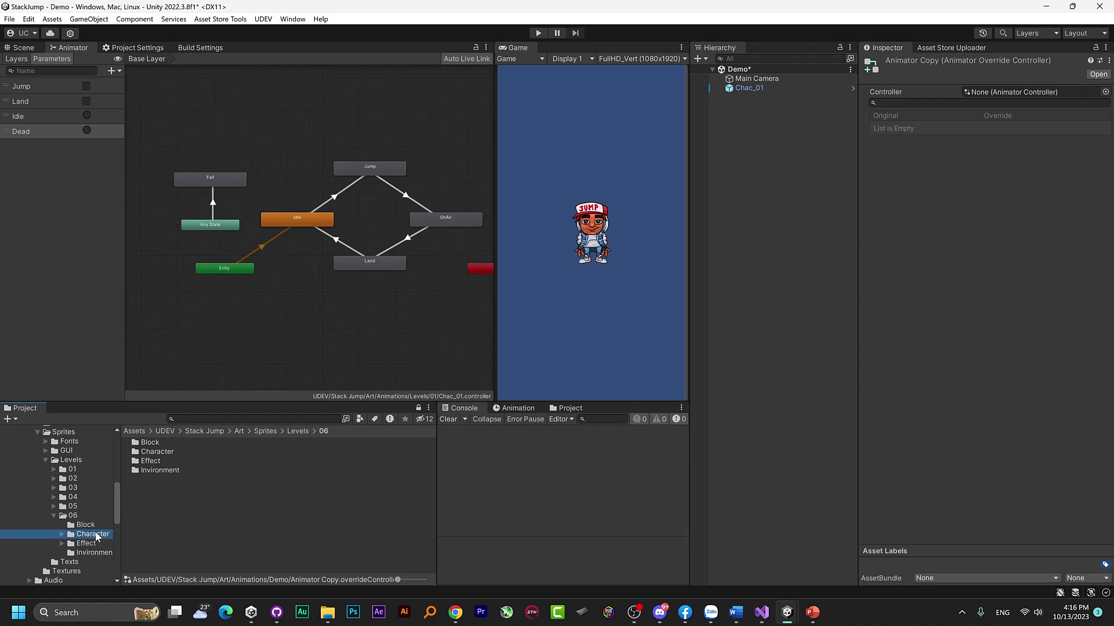
click(62, 534)
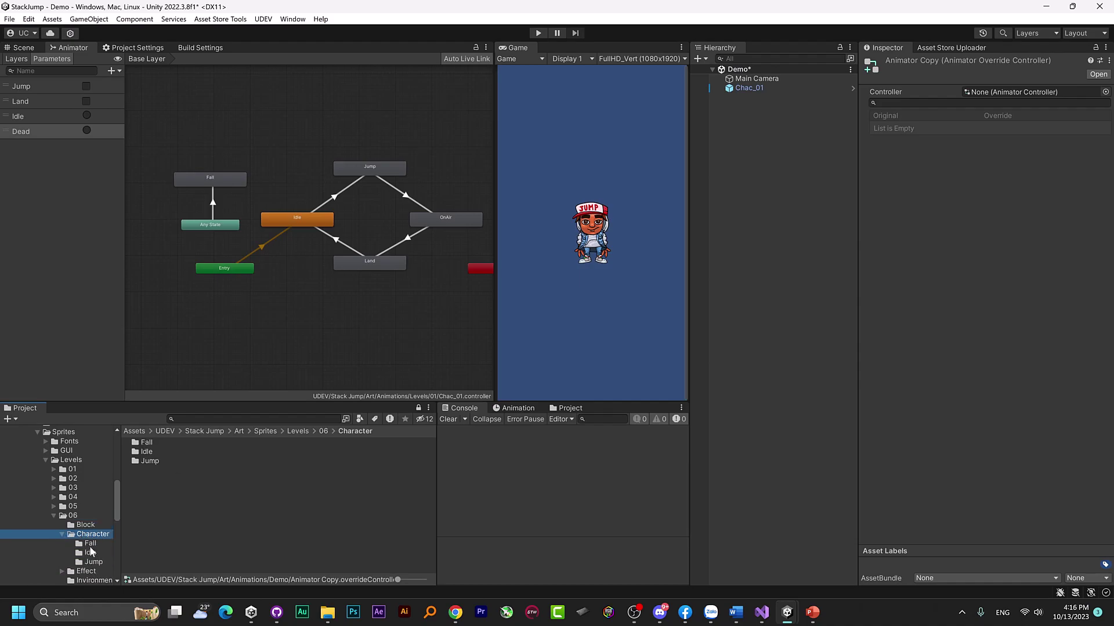
click(90, 552)
- Drag Idle_000 into the scene, delete Chac_01, and select the new monster
click(167, 450)
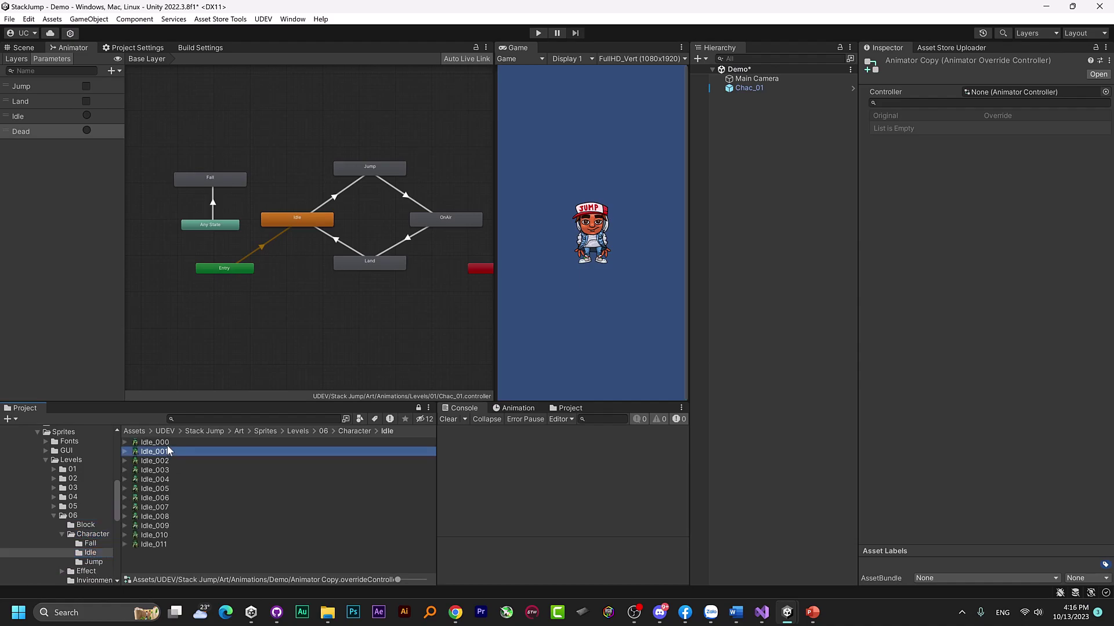
mouse_move(167, 444)
mouse_down()
mouse_move(798, 224)
mouse_move(773, 129)
mouse_up()
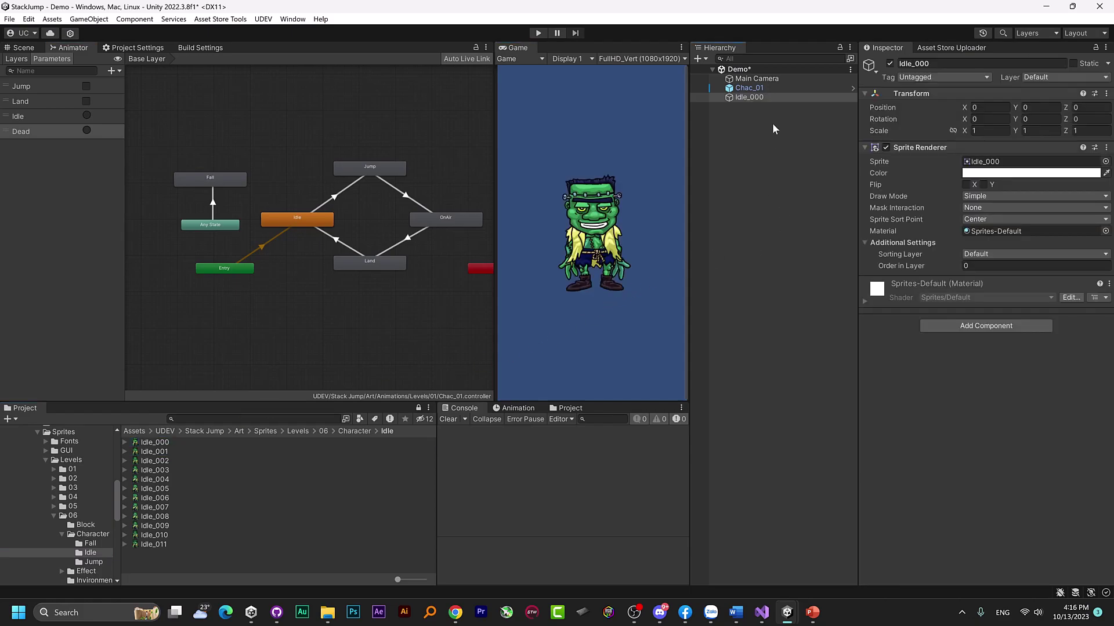
click(792, 89)
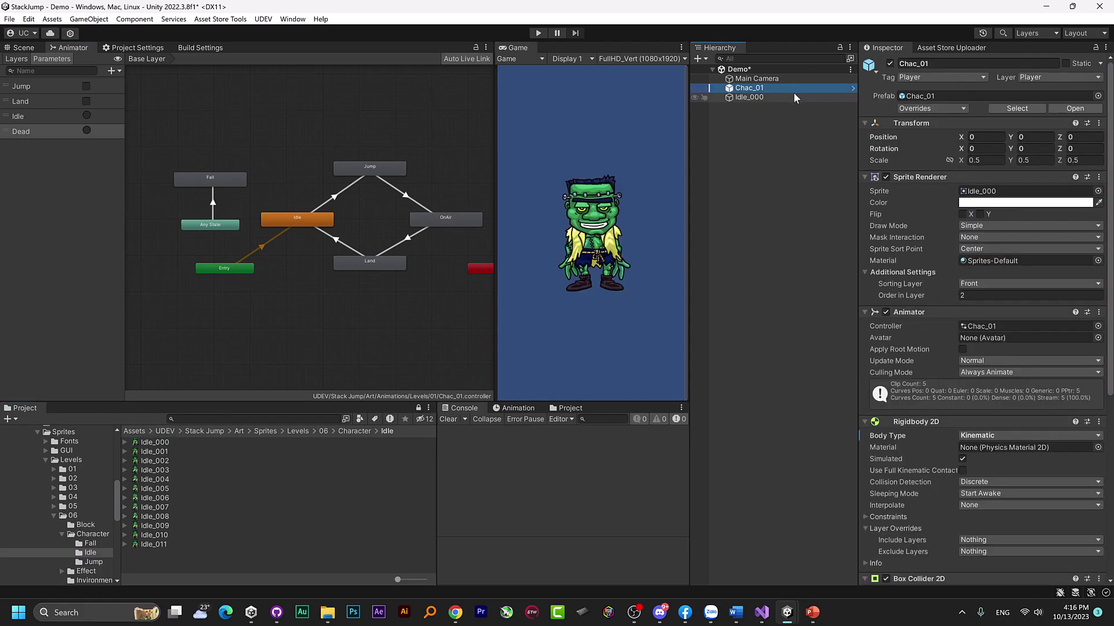
key(Delete)
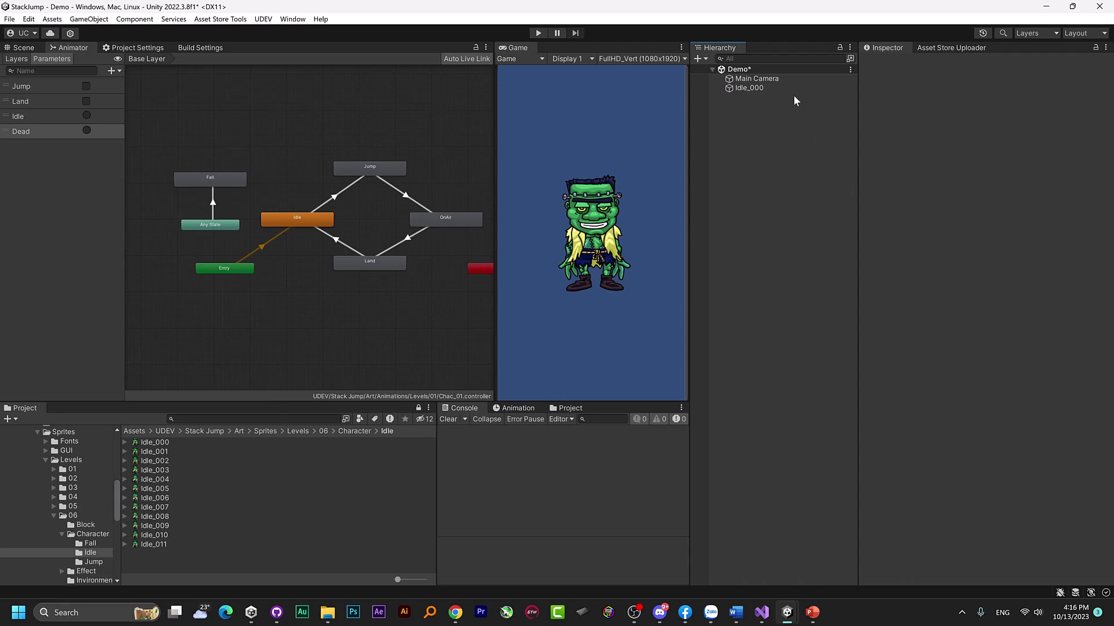
click(801, 88)
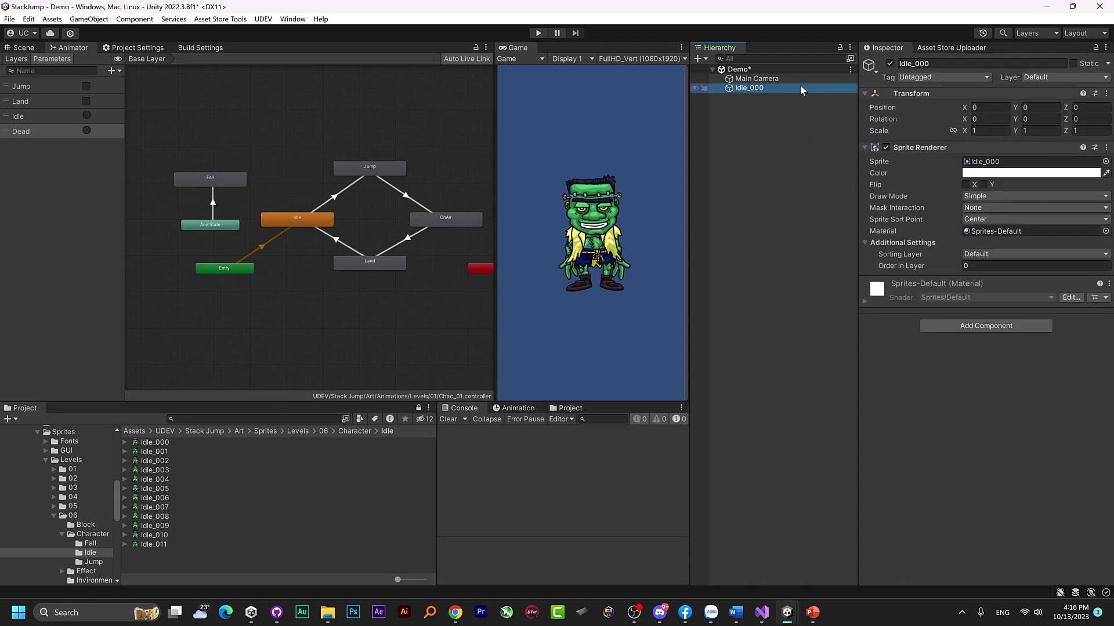
- Add an Animator component to Idle_000
click(961, 326)
text(a)
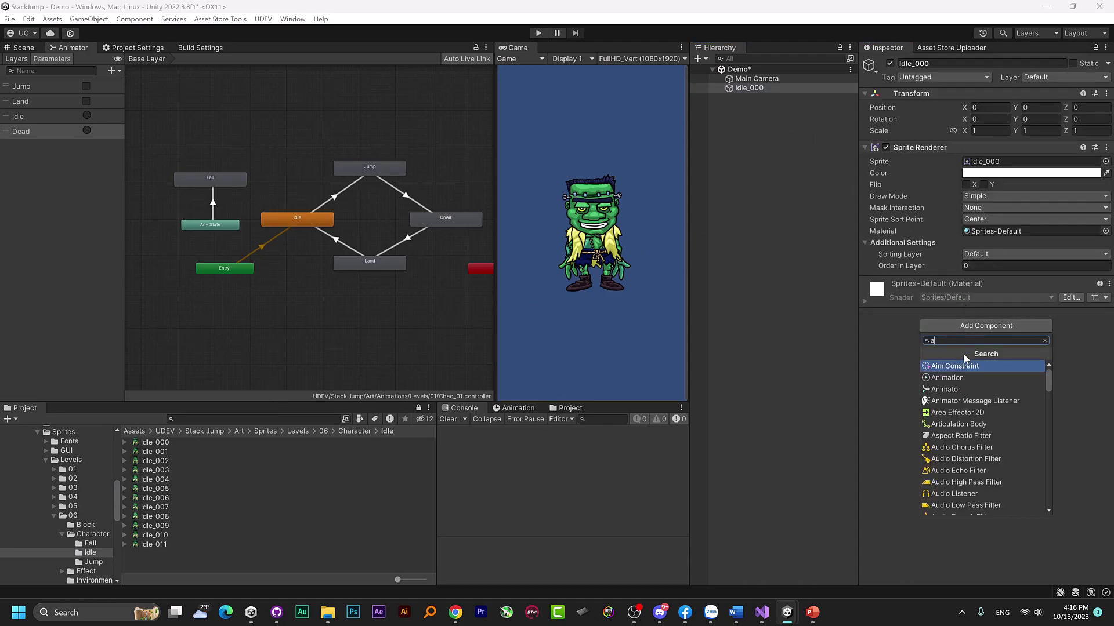
text(im)
key(BackSpace)
key(BackSpace)
text(nm)
key(BackSpace)
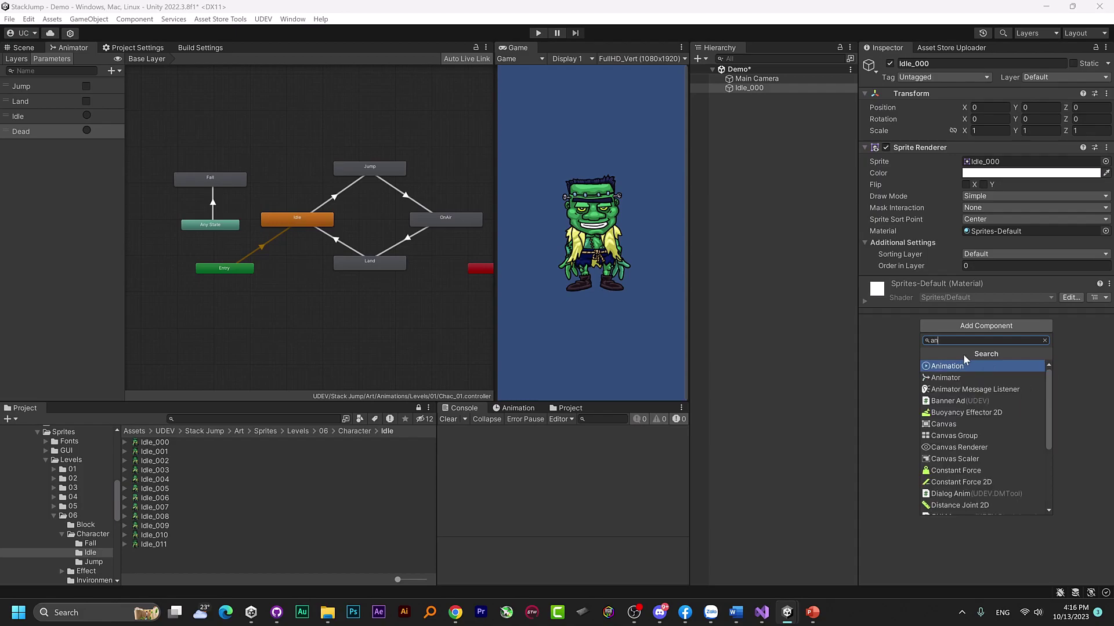
text(im)
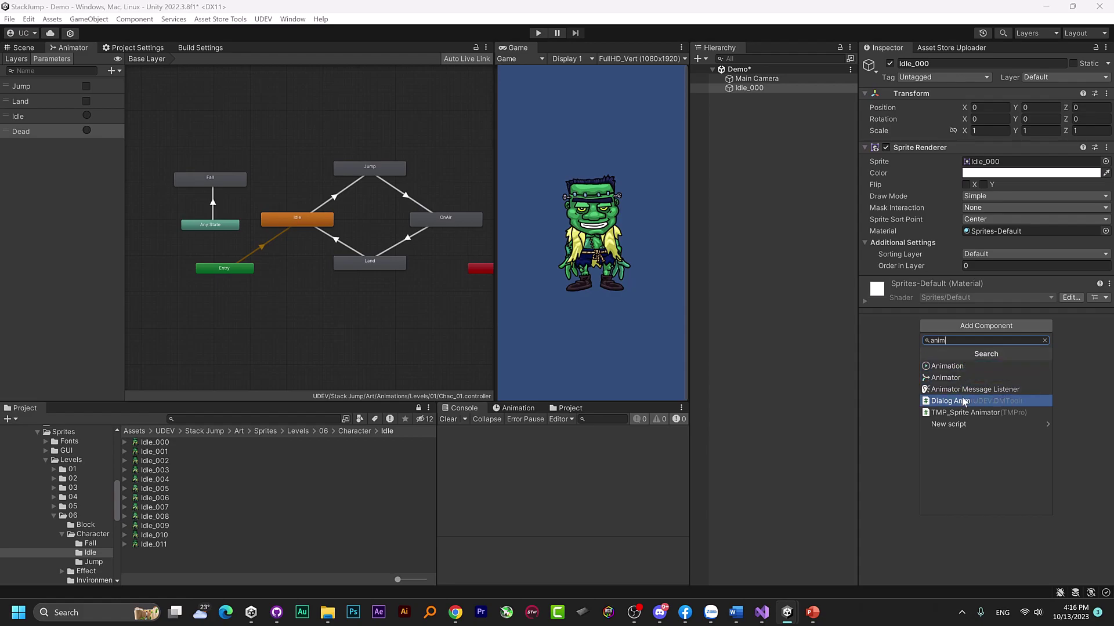
click(993, 378)
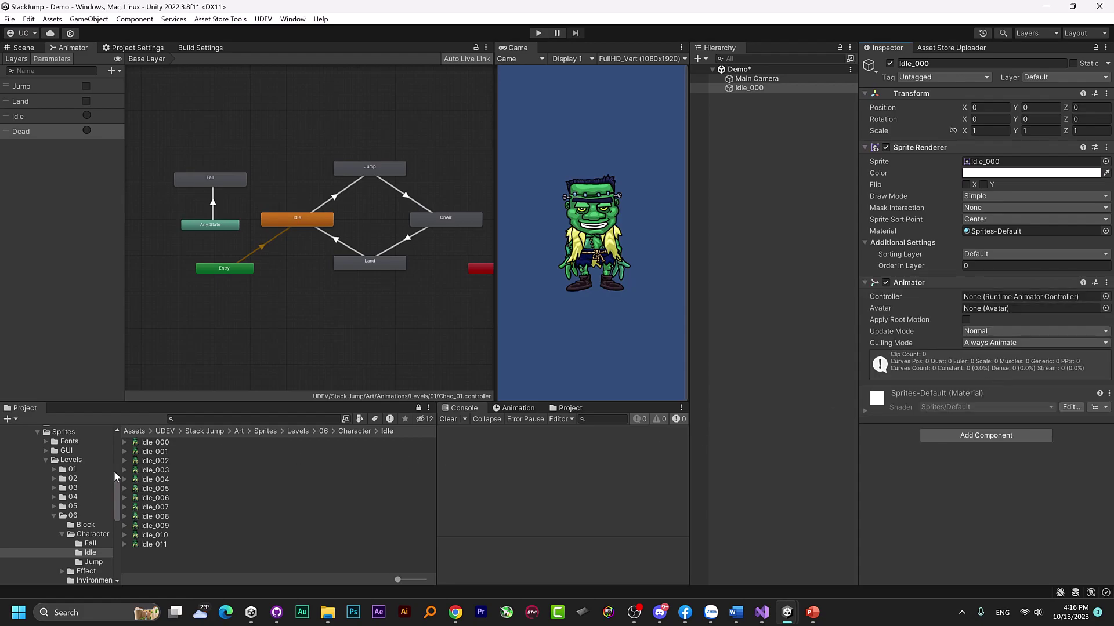
- Assign Animator Copy from Animations/Demo as the Animator's Controller
scroll(114, 471, up, 5)
click(89, 461)
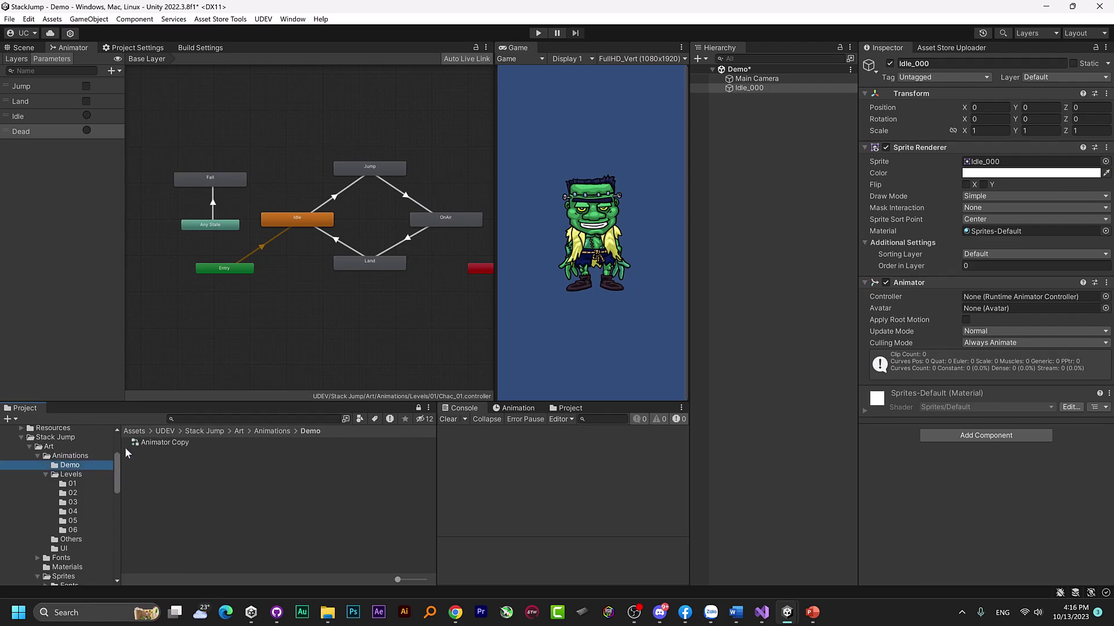
drag(142, 443, 1043, 294)
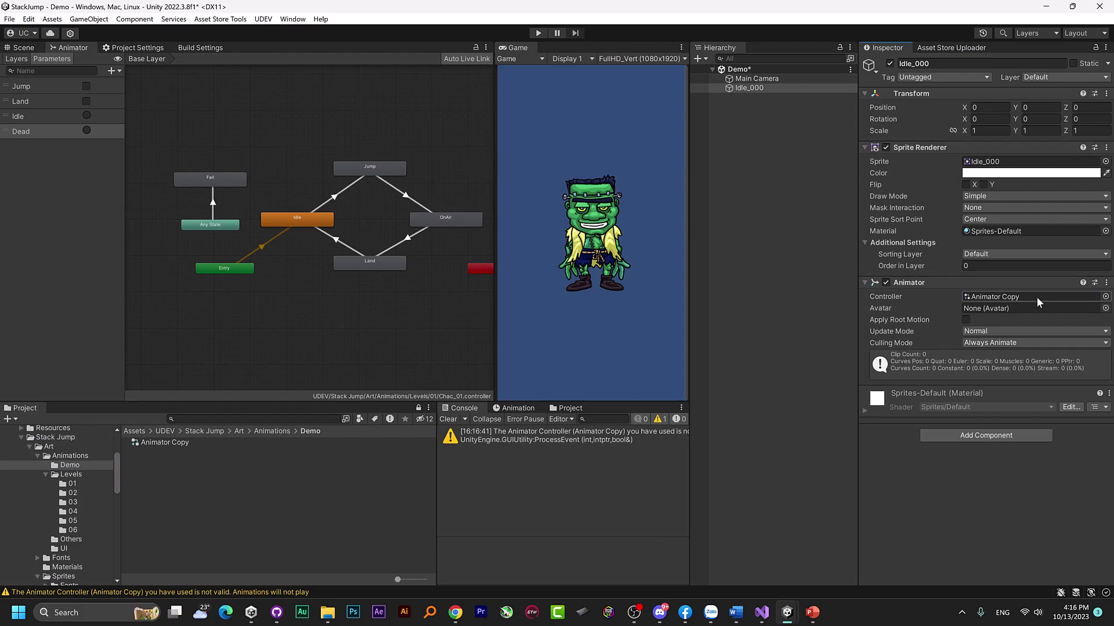
- Set Chac_01 from the level 01 animations as Animator Copy's base controller
click(158, 444)
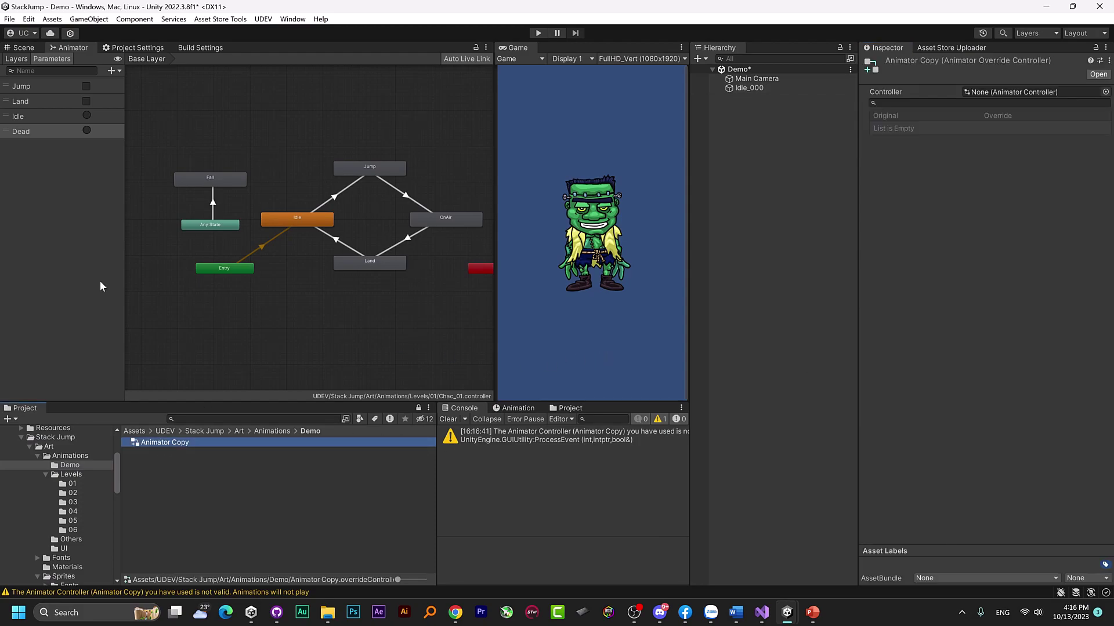
click(1105, 91)
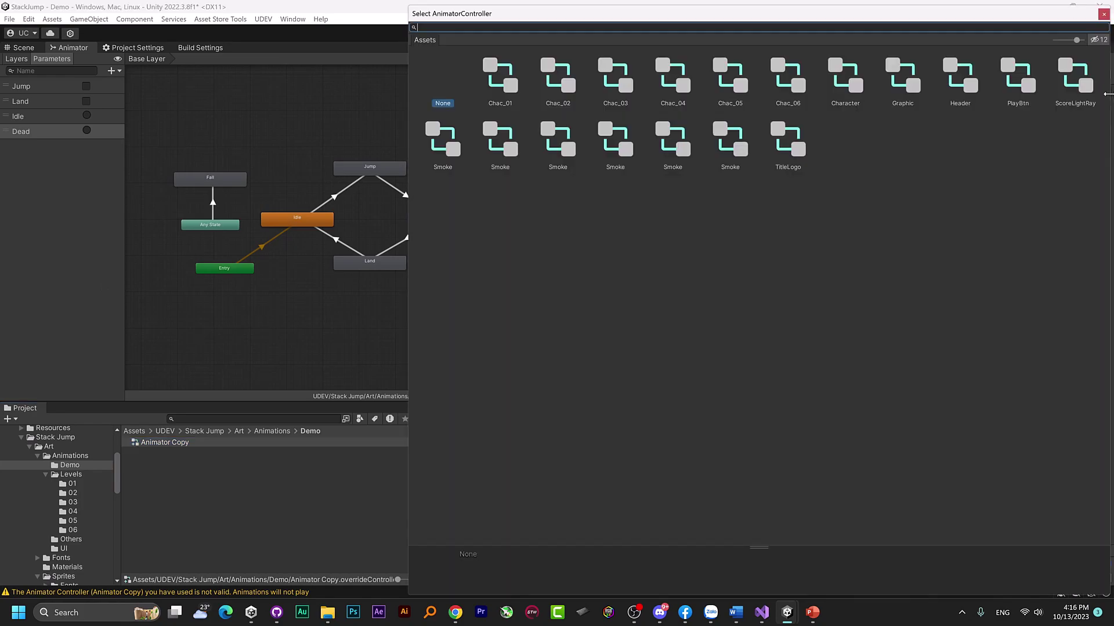
click(1104, 13)
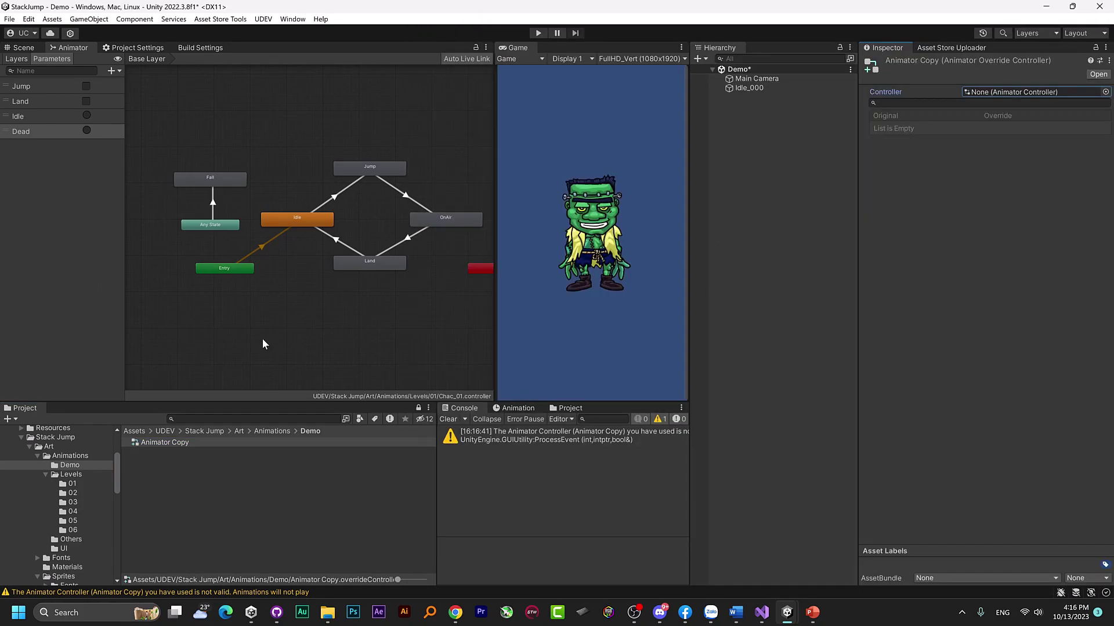
click(84, 481)
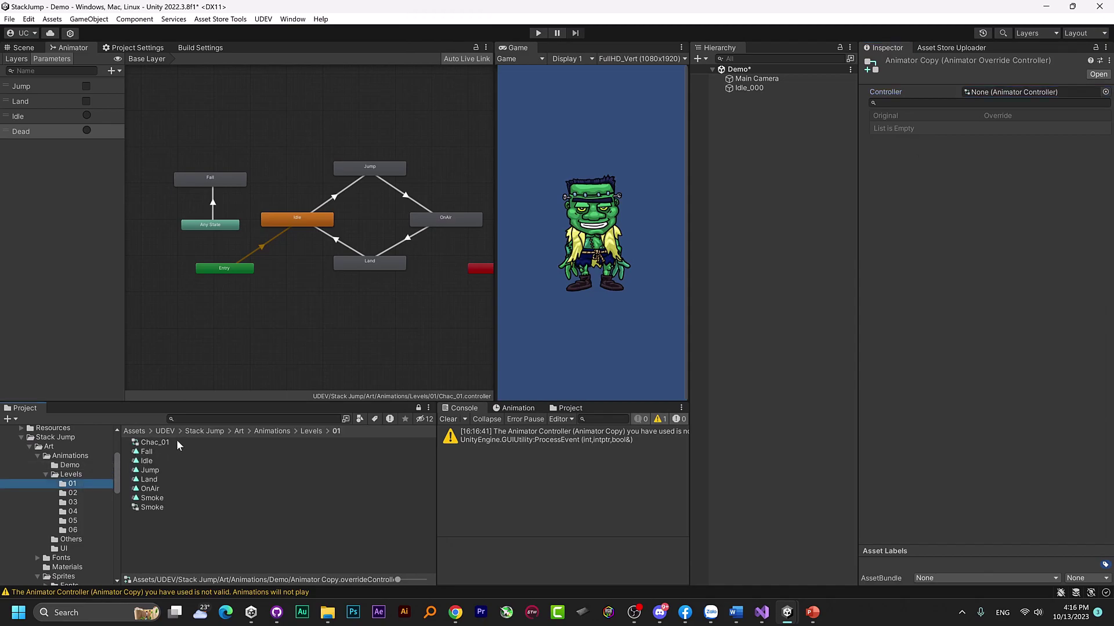
drag(165, 441, 1008, 92)
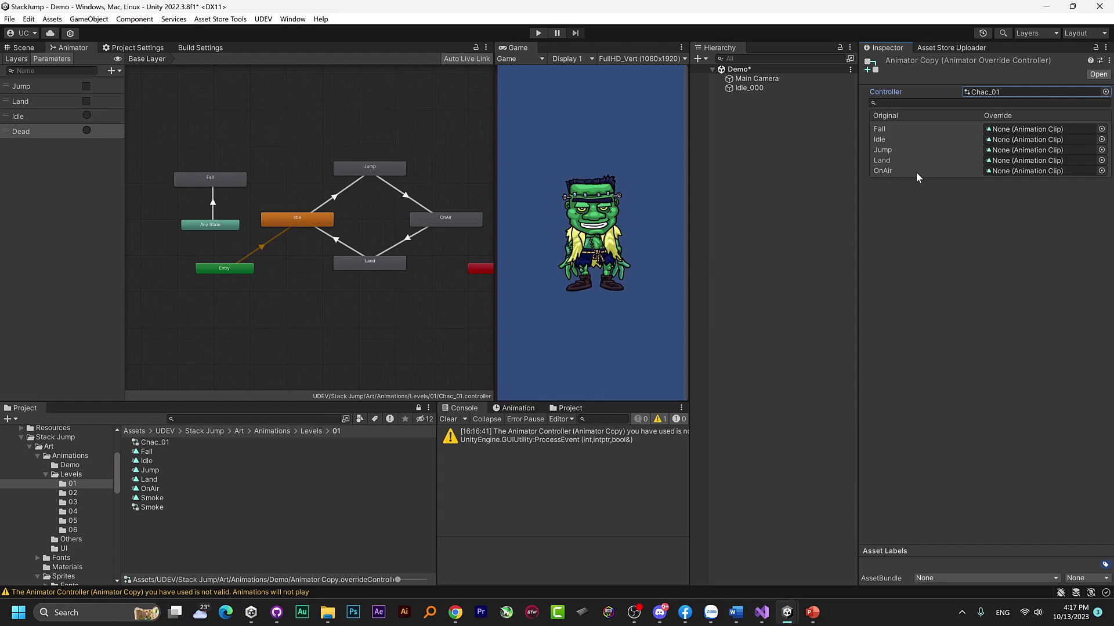
- Override Fall, Idle, Jump, Land and OnAir with the matching level 06 clips
click(79, 530)
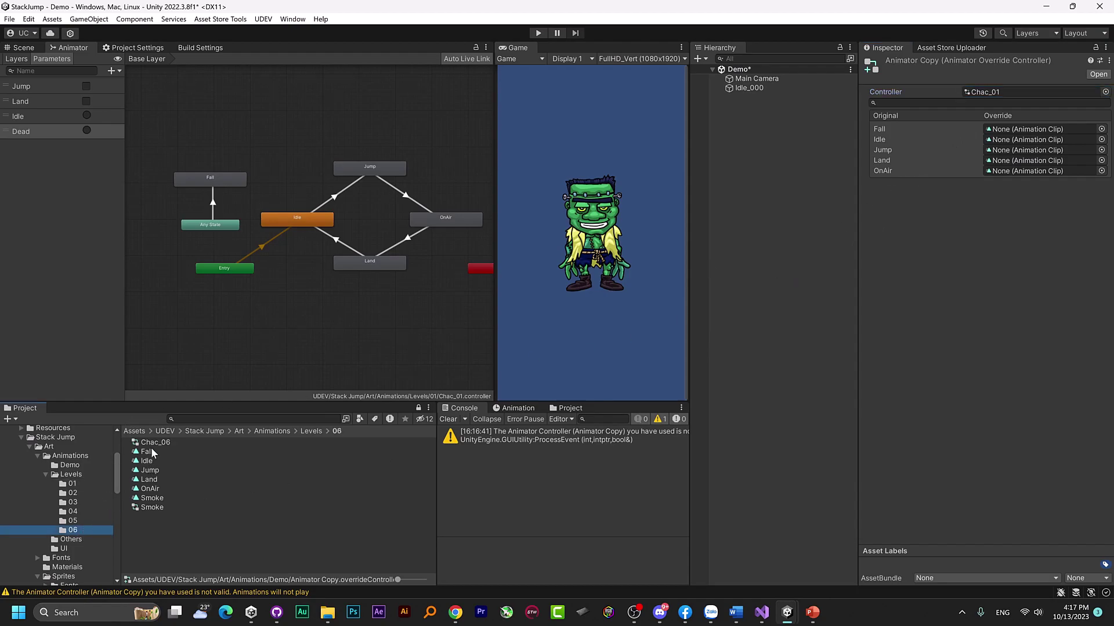
drag(151, 451, 993, 128)
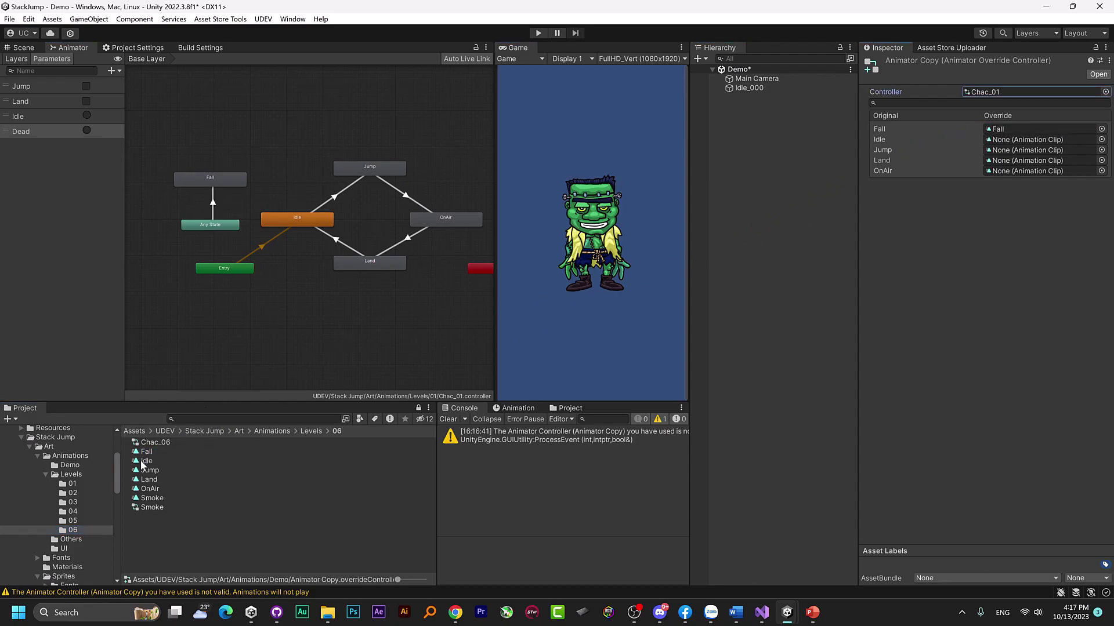
drag(141, 461, 1021, 139)
drag(149, 470, 1010, 152)
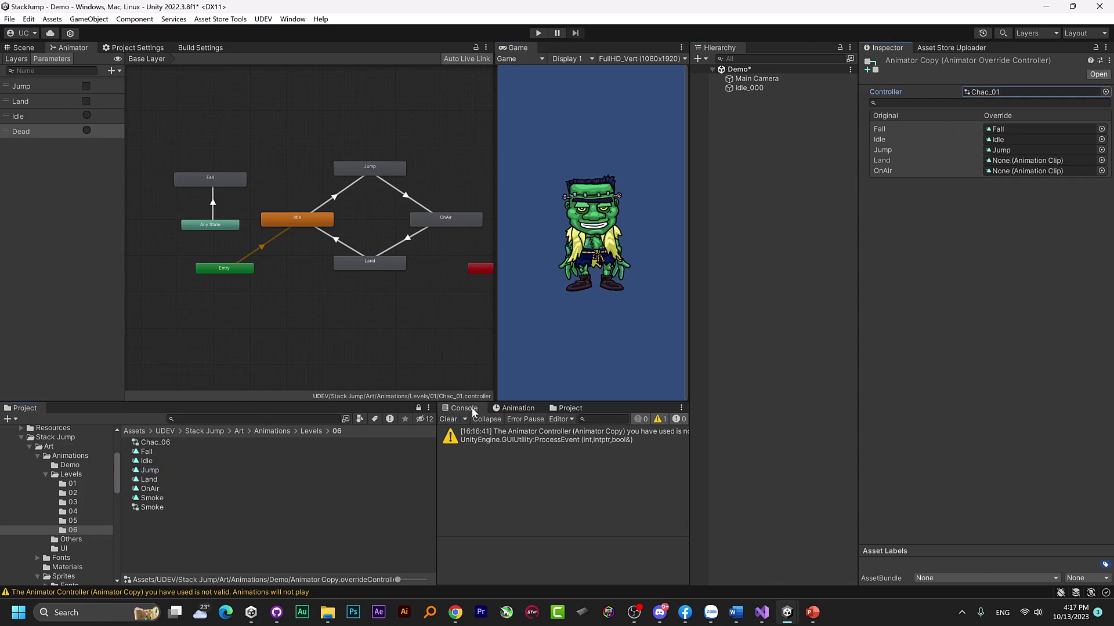
click(153, 481)
drag(153, 482, 1021, 160)
drag(150, 498, 366, 512)
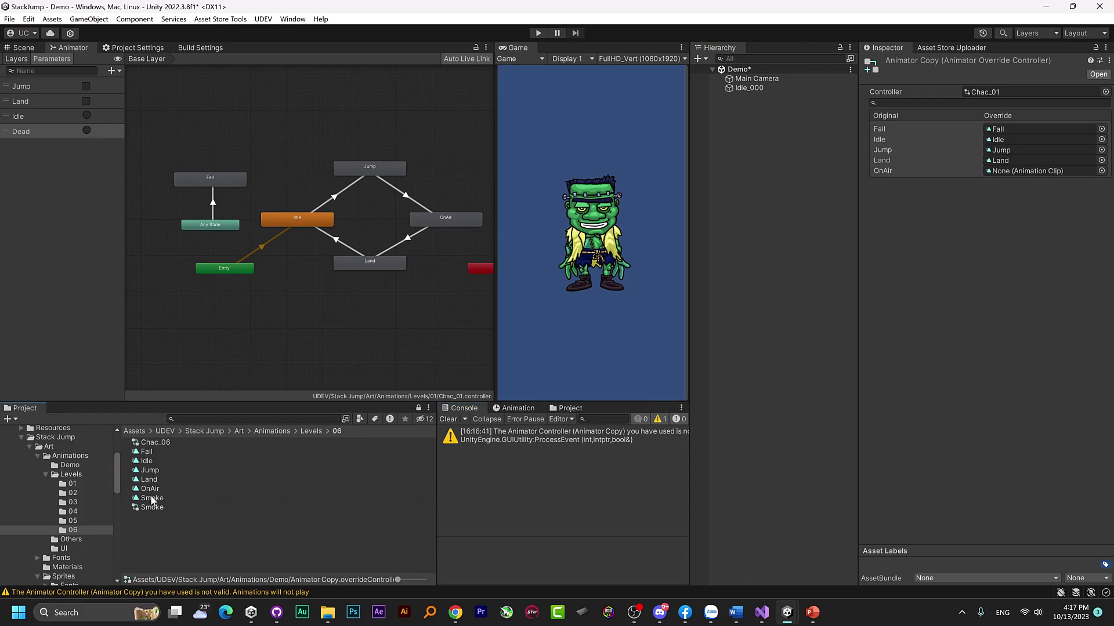
mouse_move(366, 512)
mouse_down()
mouse_move(904, 160)
mouse_move(1038, 171)
mouse_up()
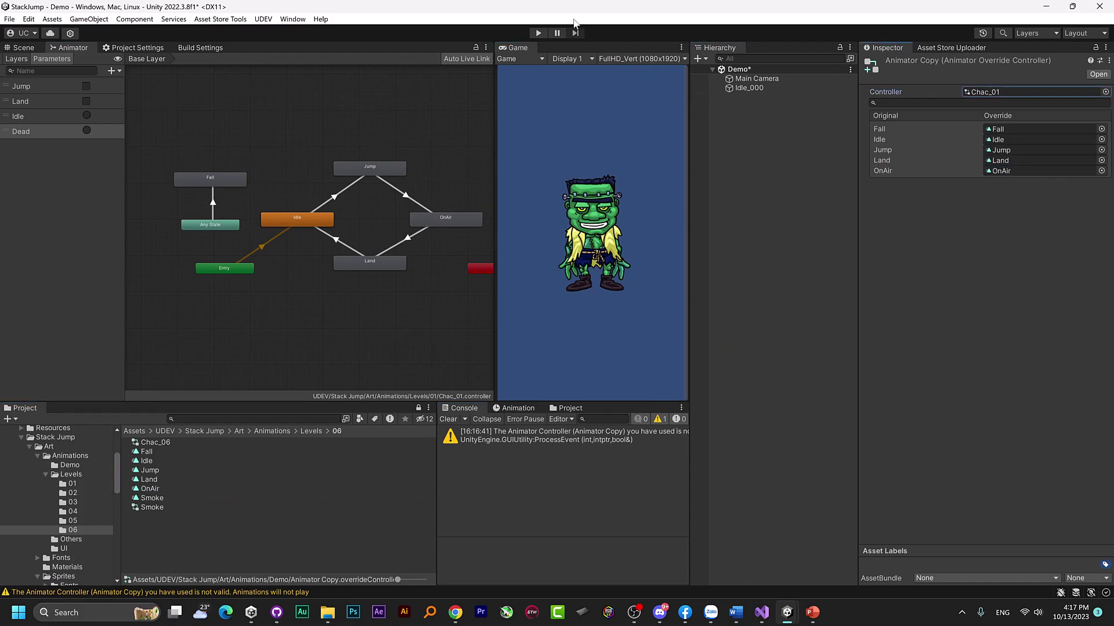
- In Play mode, toggle the monster's Jump, Land and Dead parameters to test its states, then stop
click(538, 34)
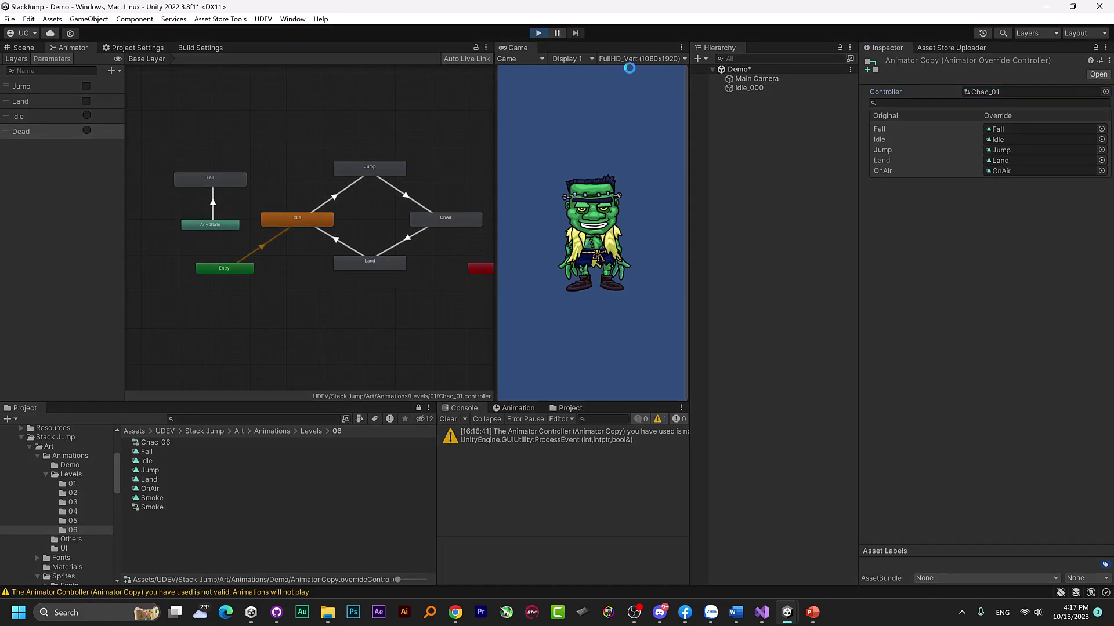
click(765, 91)
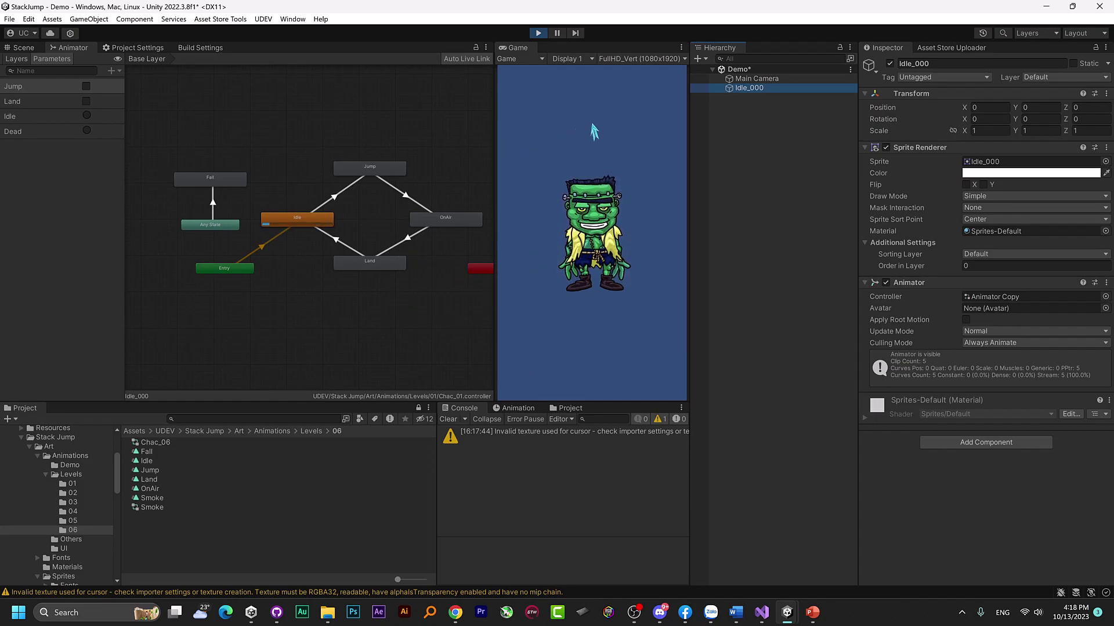
click(92, 92)
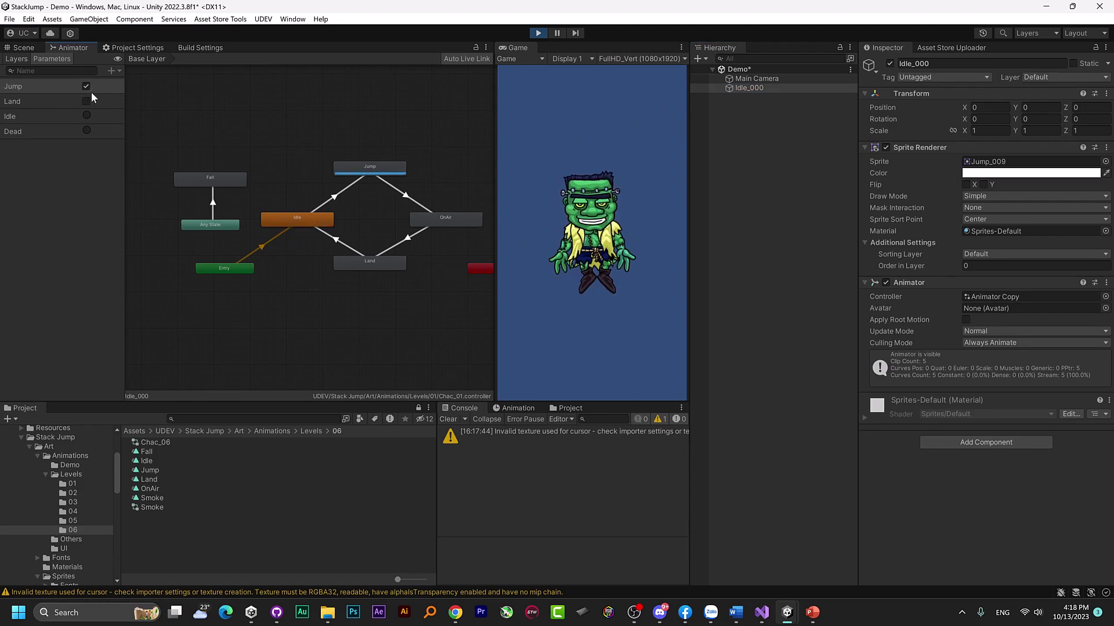
click(91, 91)
click(84, 86)
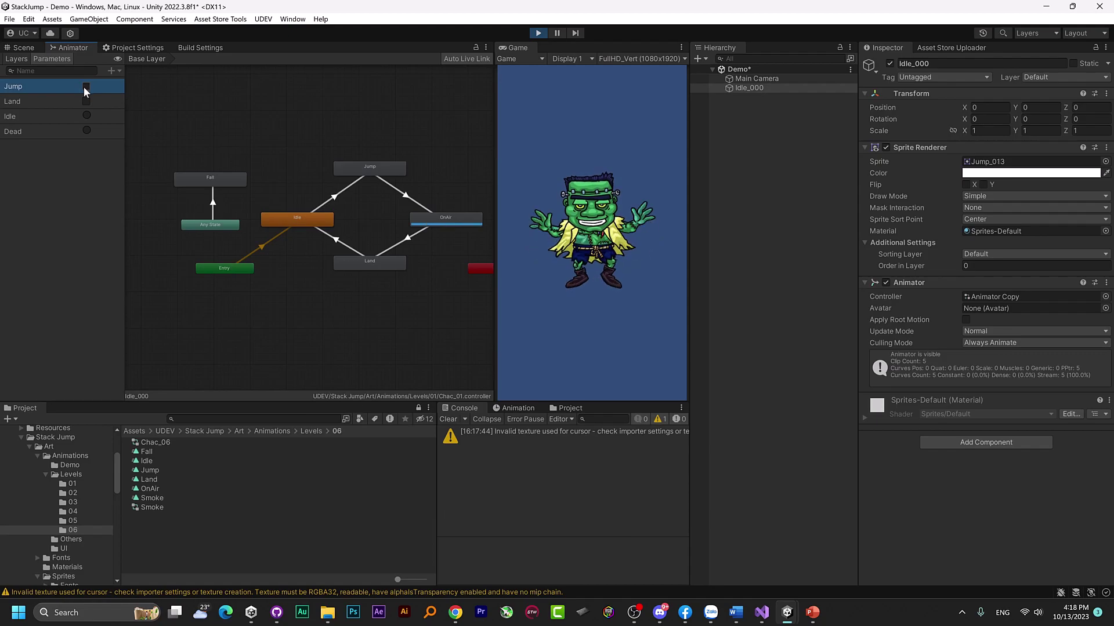
click(87, 100)
click(89, 110)
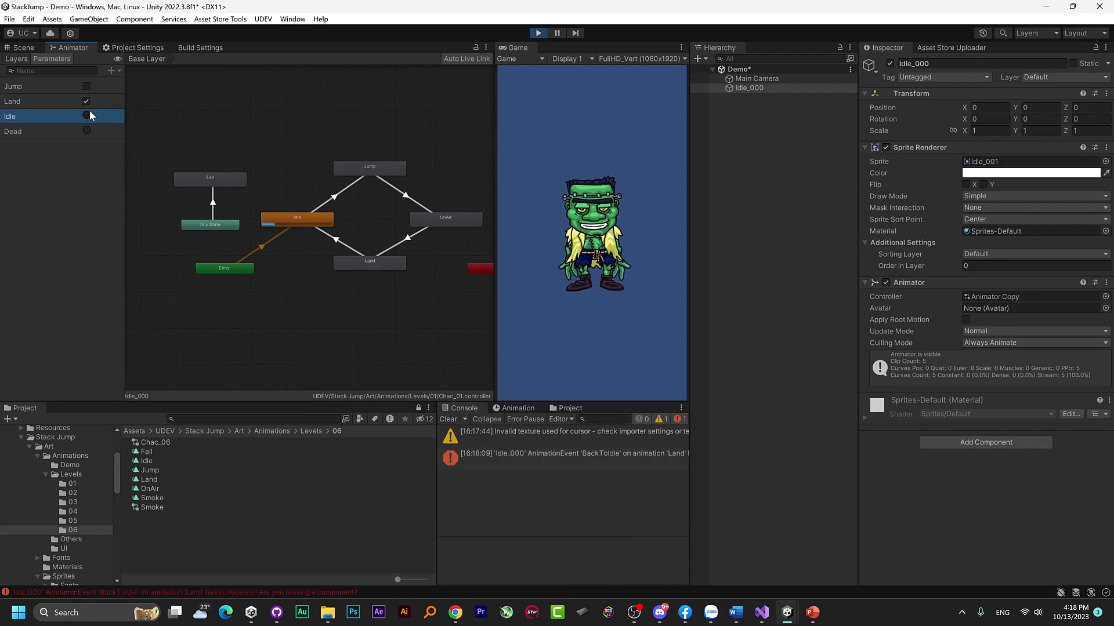
click(92, 131)
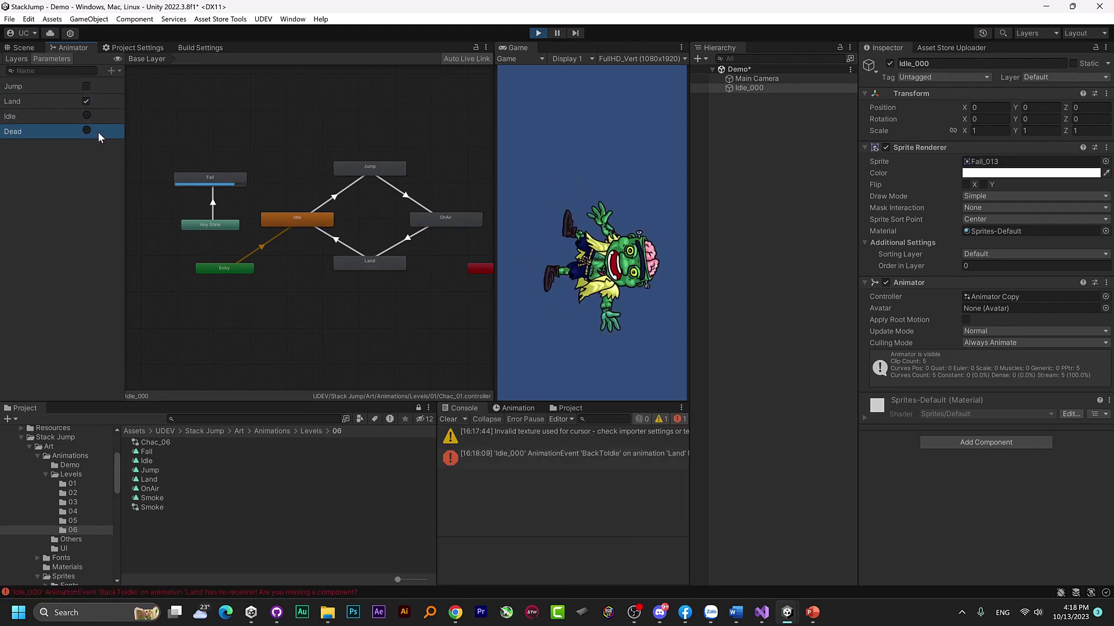
click(546, 33)
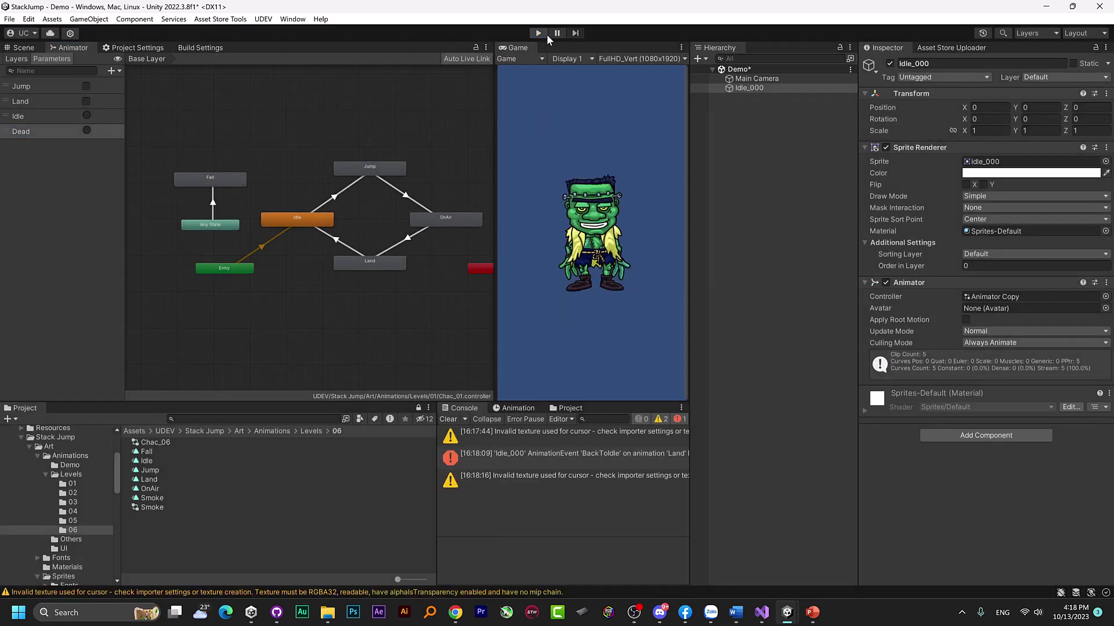